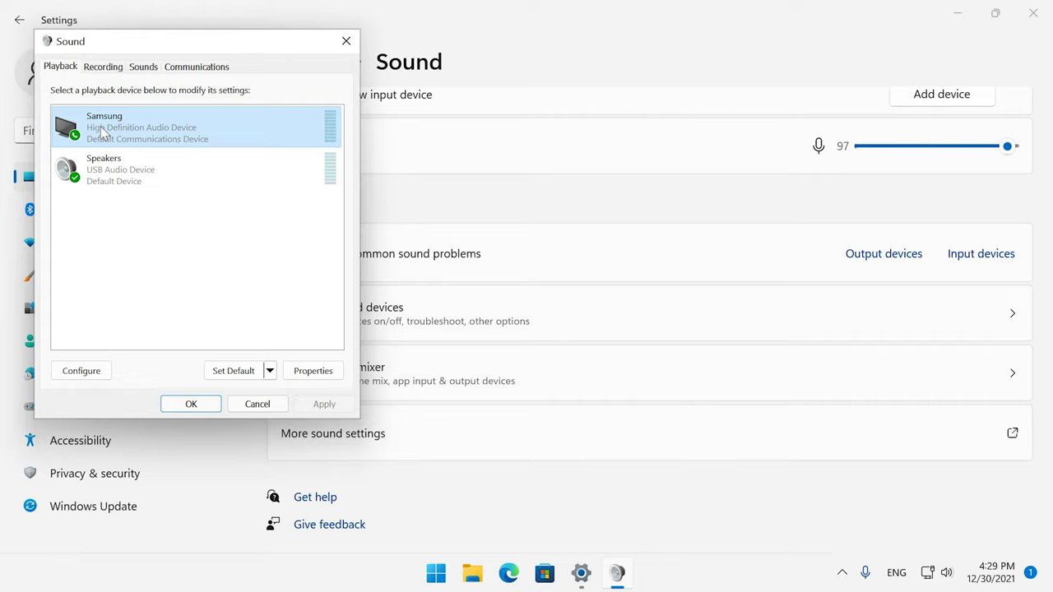
Disable the Samsung High Definition Audio playback device
right_click(99, 131)
left_click(165, 196)
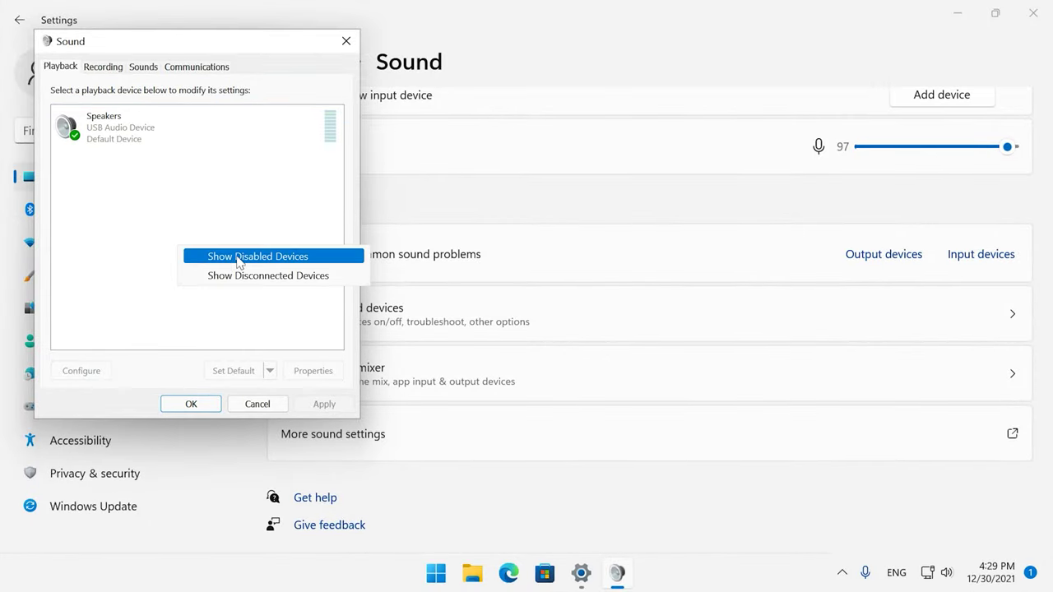
Show disabled and disconnected devices in the playback list, and enable the Samsung device
left_click(238, 259)
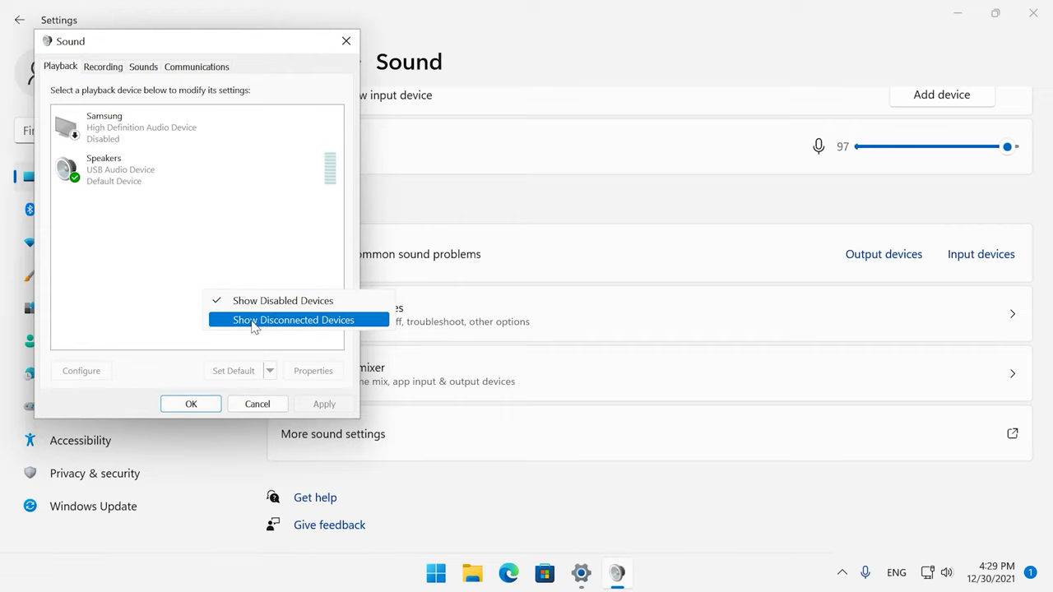
left_click(263, 321)
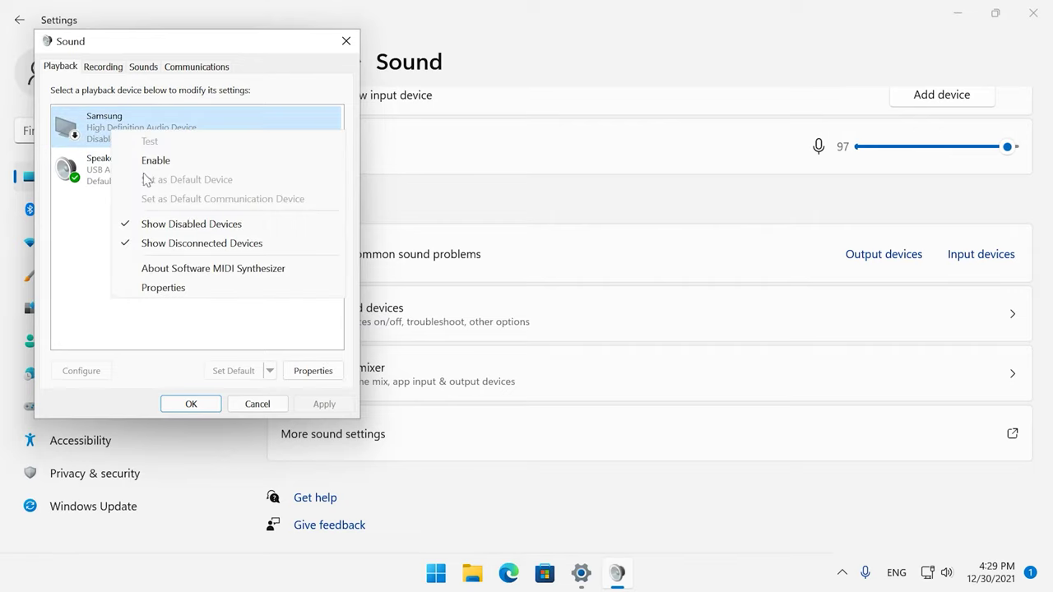
left_click(155, 161)
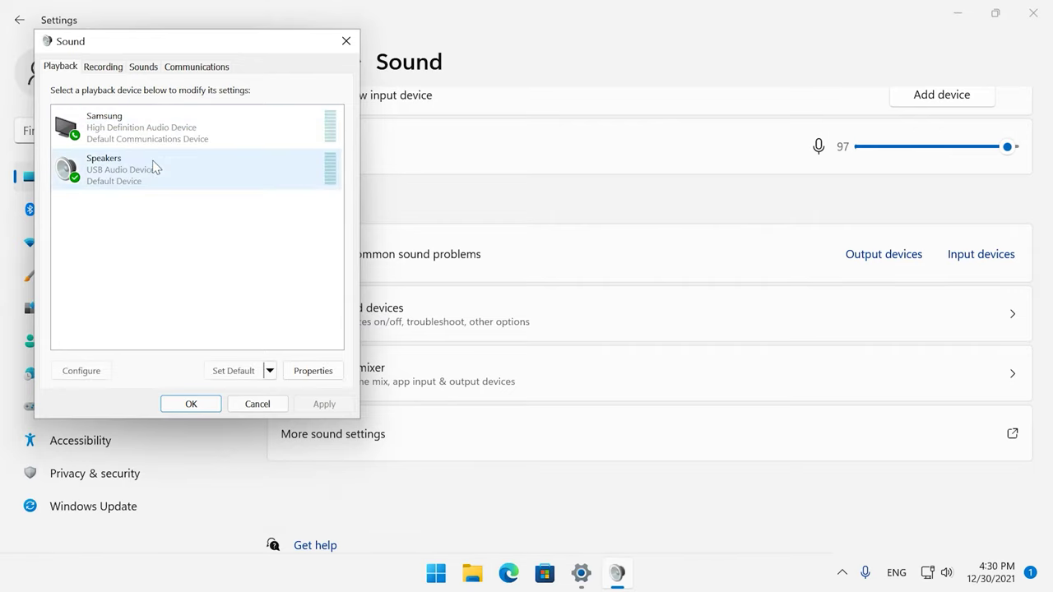
Set the Samsung High Definition Audio Device as the default playback device and save the sound settings
left_click(135, 140)
right_click(137, 144)
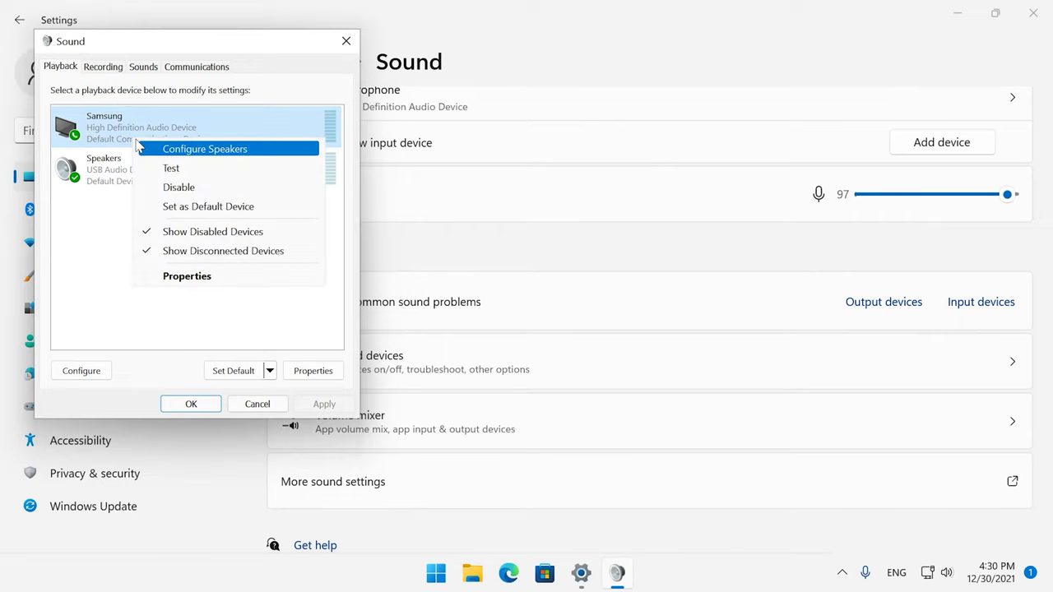
left_click(204, 208)
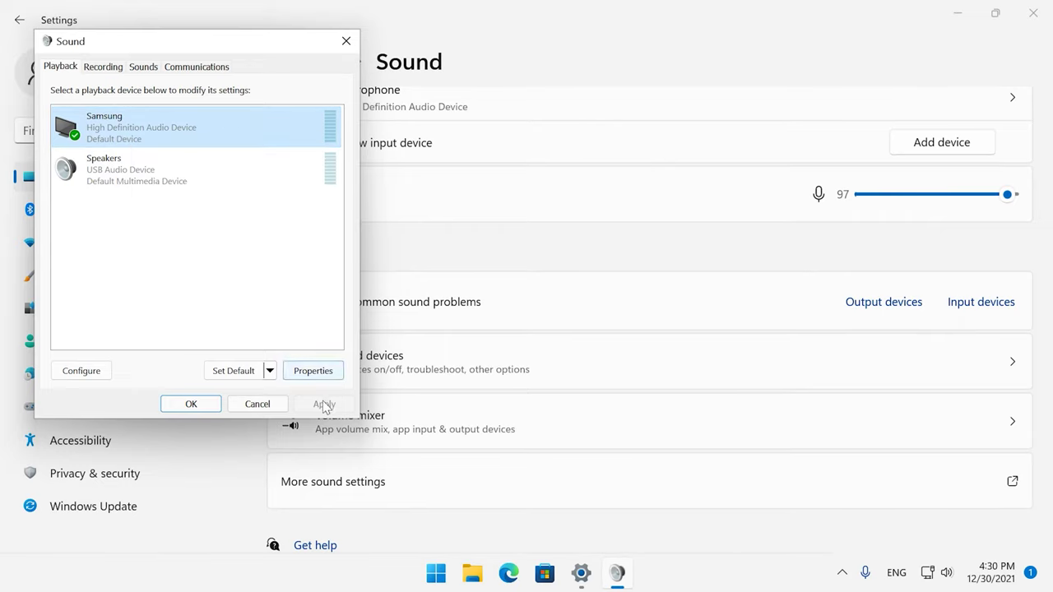
left_click(191, 404)
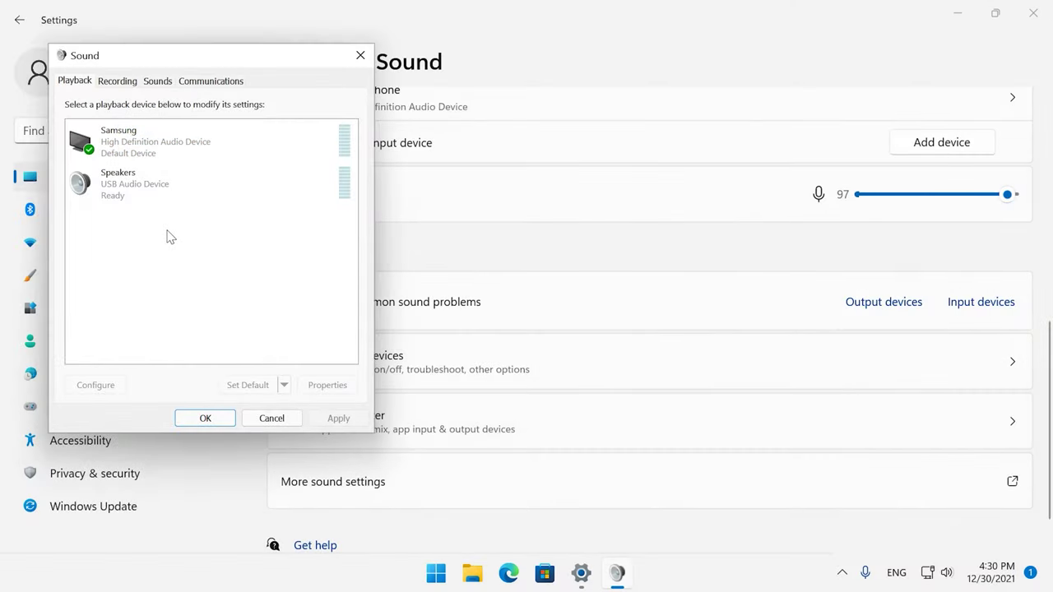
Make the USB Audio Device speakers the default playback device and save the sound settings
right_click(132, 187)
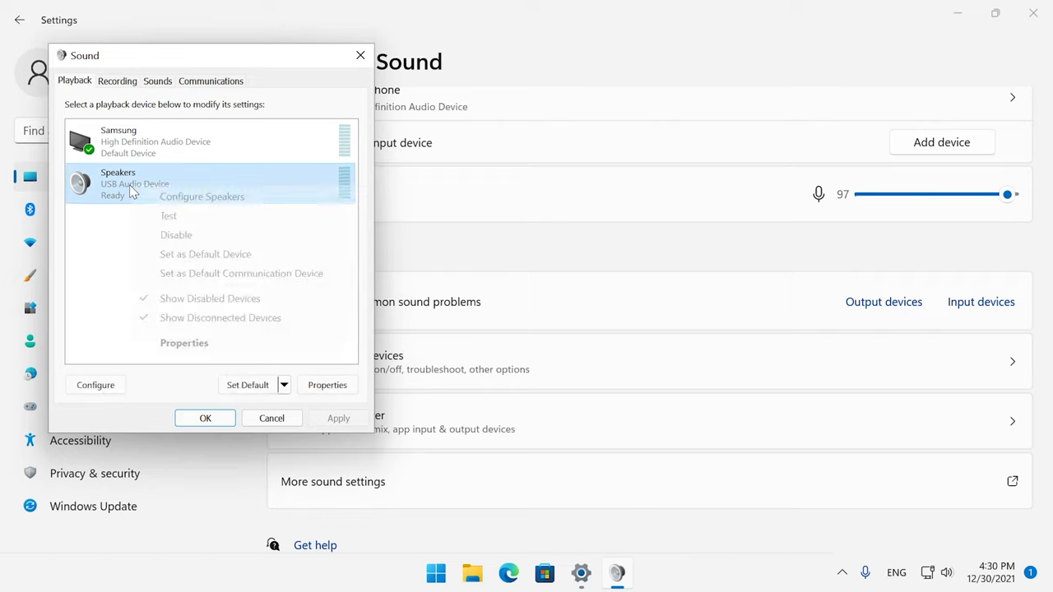
left_click(216, 255)
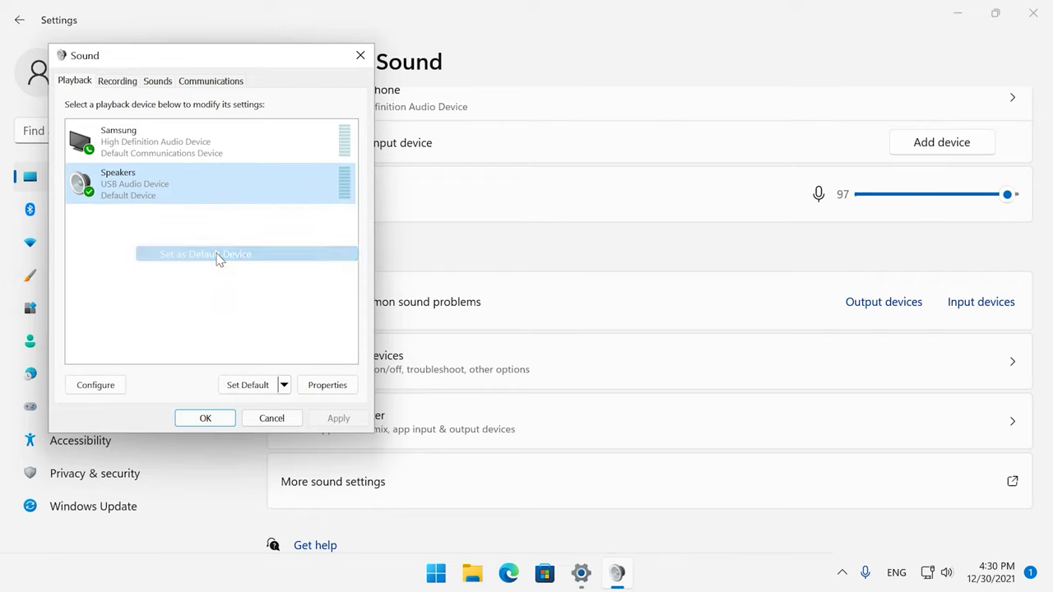
left_click(229, 421)
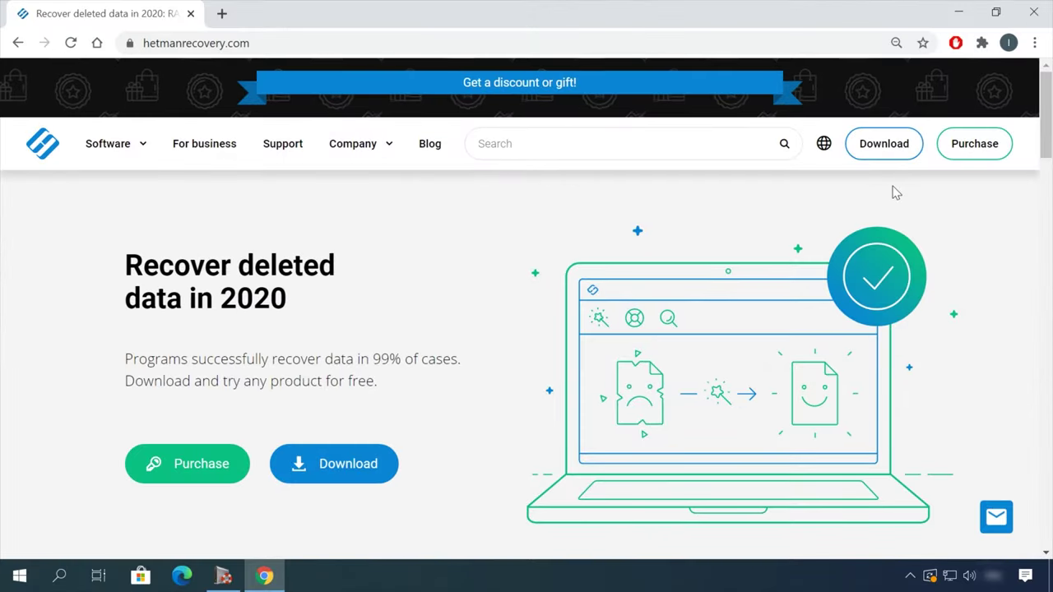
Switch to Chrome and download the installation file of Hetman Partition Recovery 3.1 from the list of all Hetman products
scroll(542, 253, "down", 15)
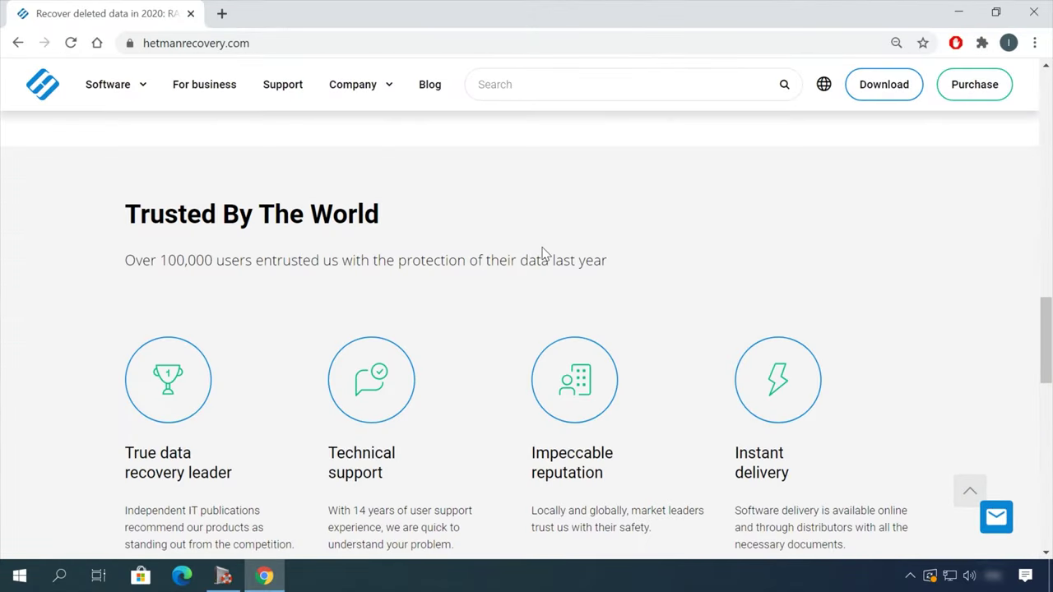
mouse_move(143, 148)
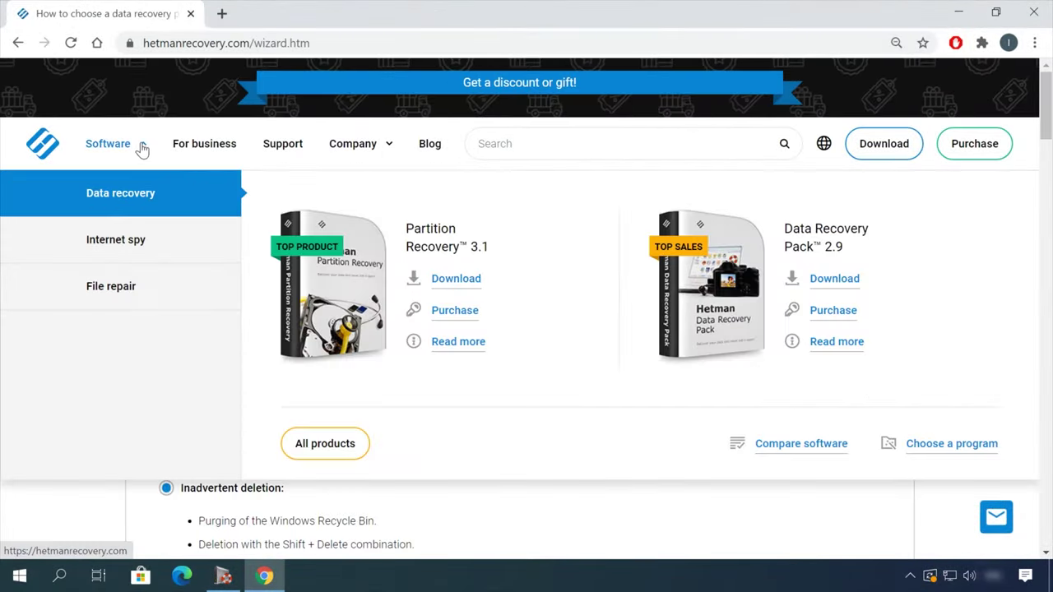
left_click(329, 448)
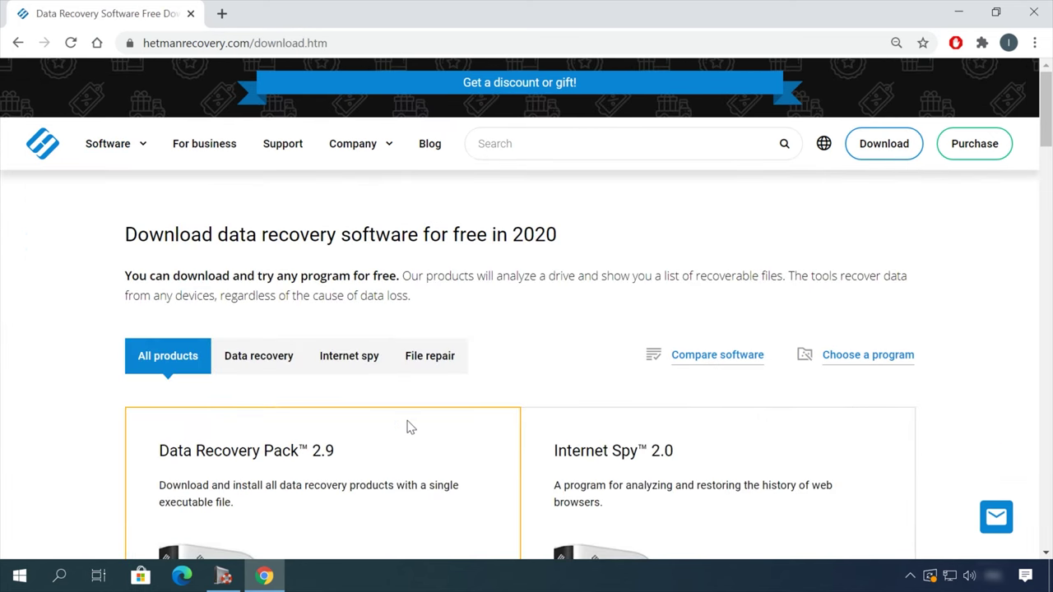
scroll(406, 422, "down", 5)
left_click(209, 490)
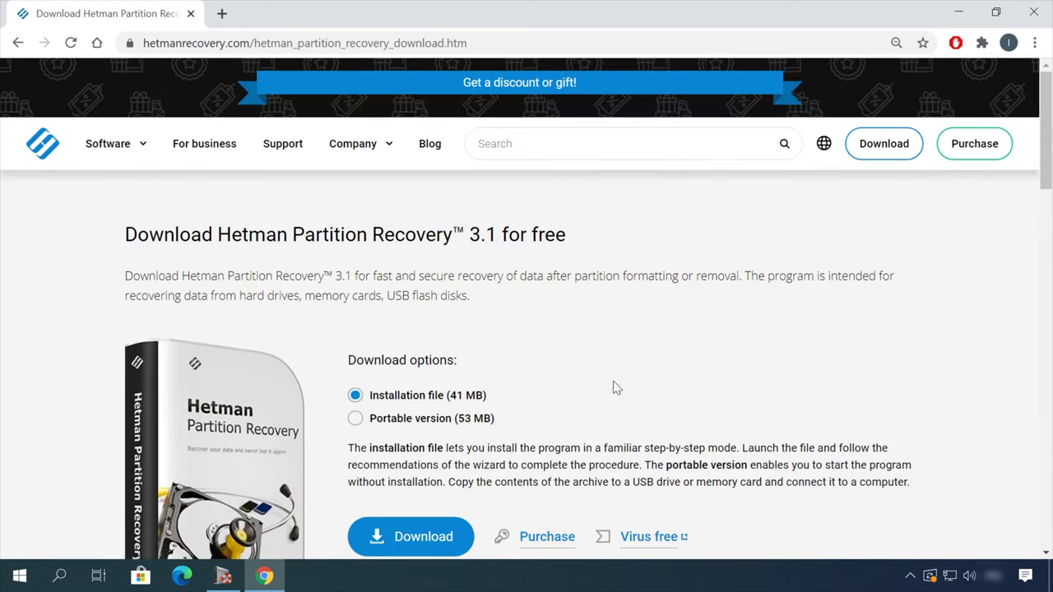
scroll(615, 384, "down", 1)
left_click(418, 466)
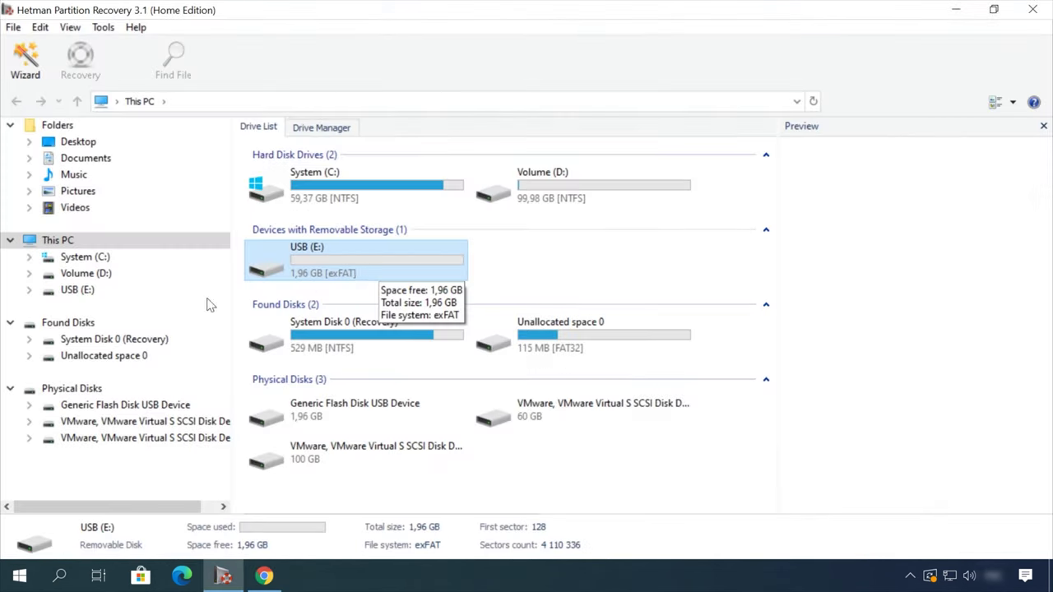
Switch to Hetman Partition Recovery and run a fast scan of the USB (E:) drive
double_click(80, 291)
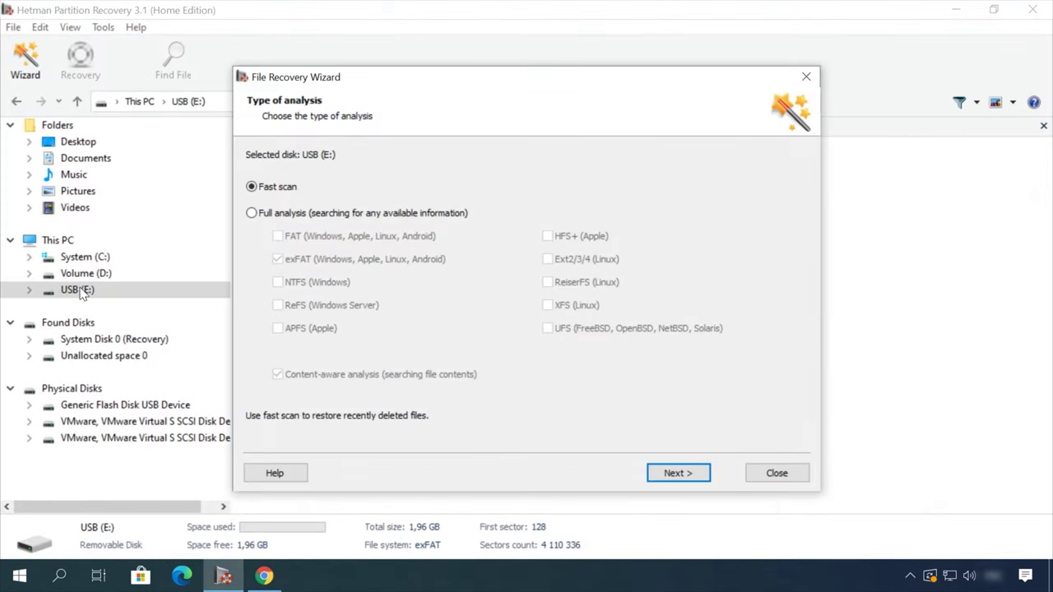
left_click(678, 473)
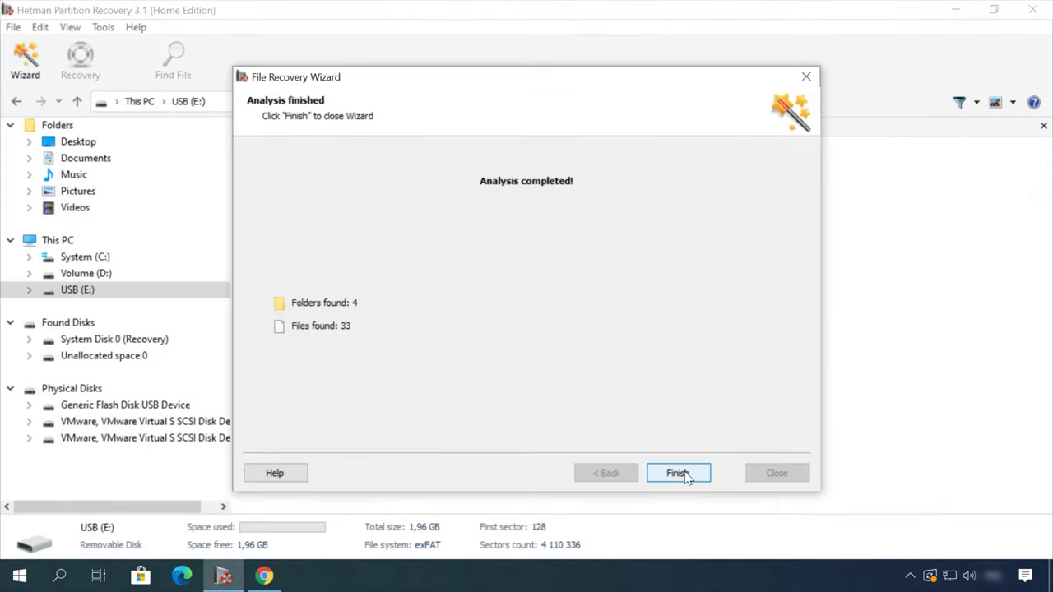
left_click(676, 473)
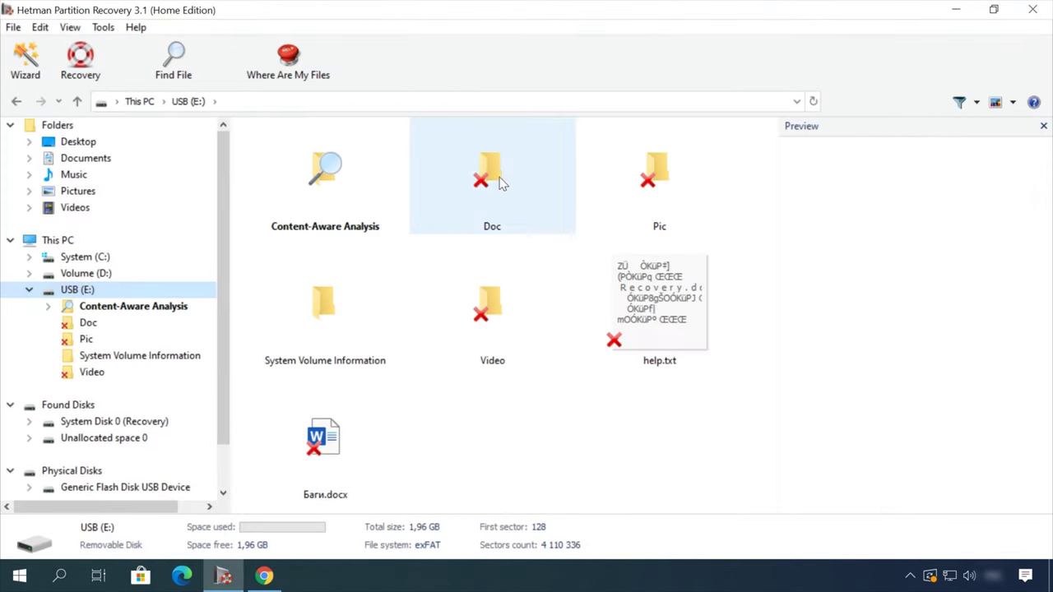
Preview the deleted video Earth - 2611.mp4 in the drive's Video folder and recover it to the hard disk
double_click(492, 174)
left_click(492, 175)
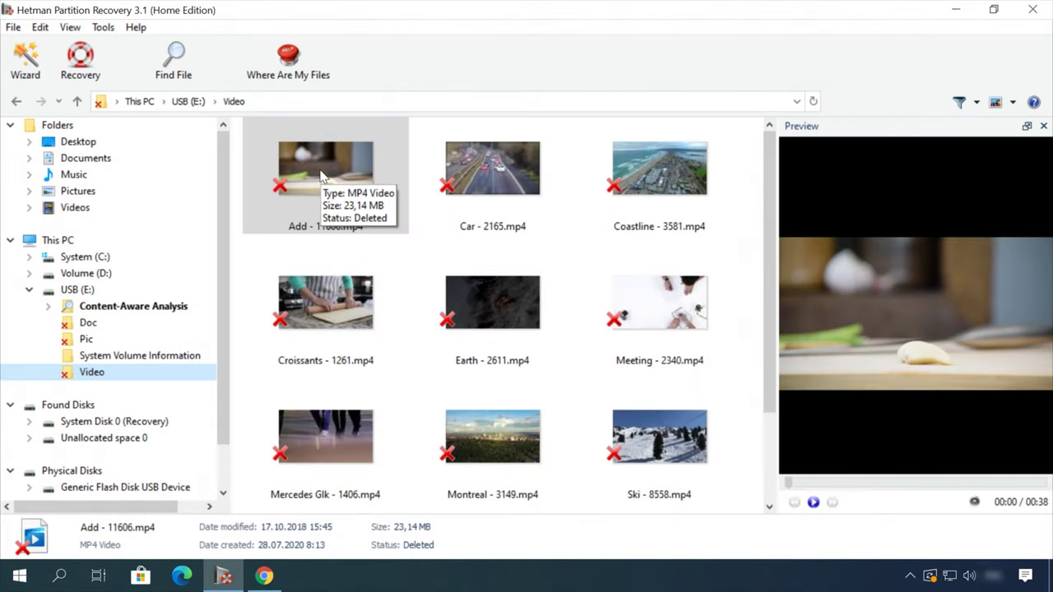
left_click(471, 288)
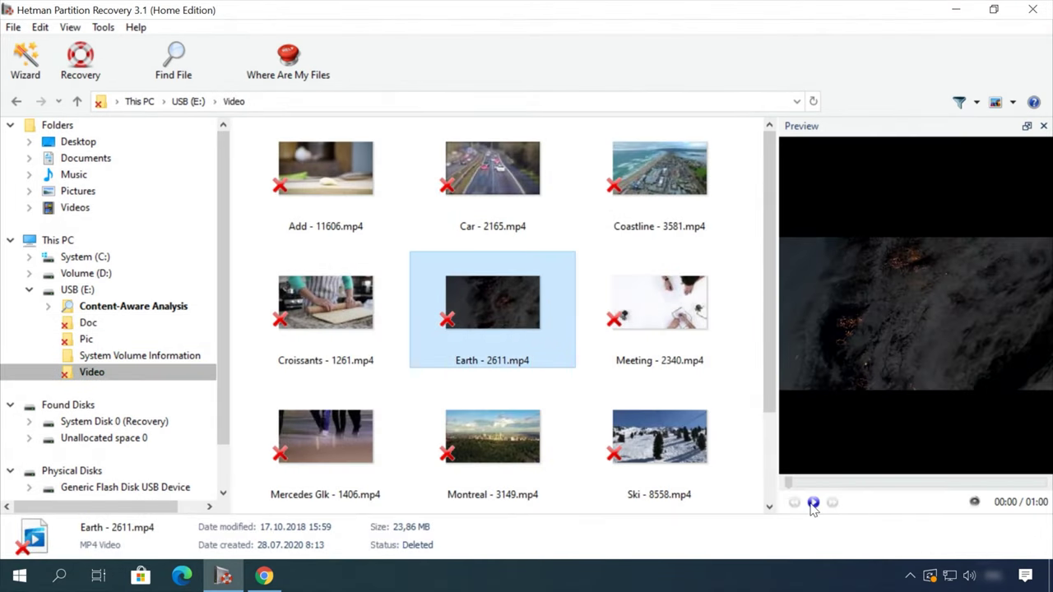
left_click_drag(842, 490, 942, 486)
right_click(528, 298)
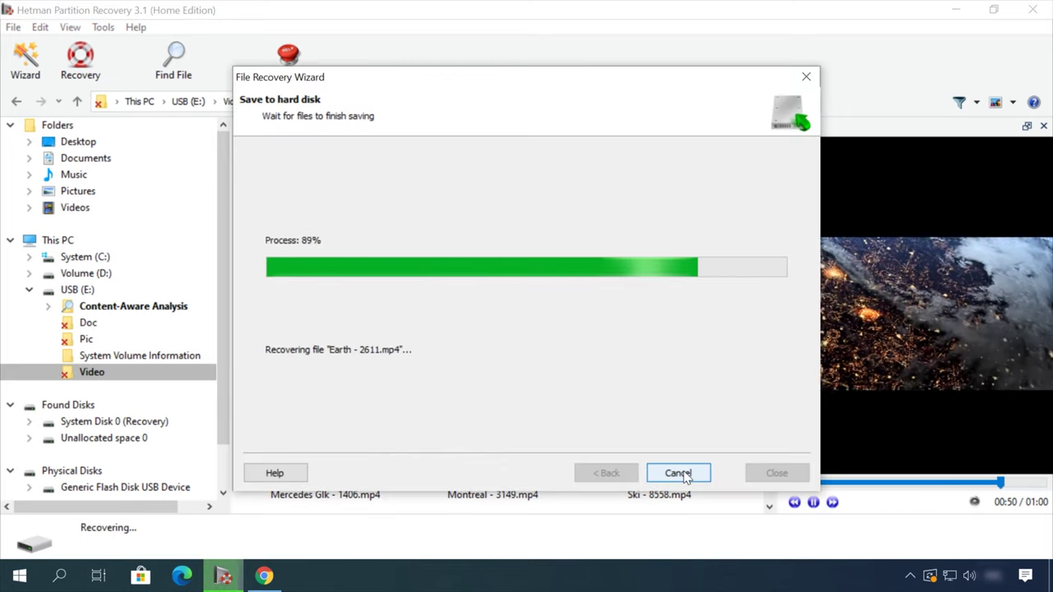
Switch to Chrome and look through the Hetman blog article on removing files safely from an HDD or SSD in Windows 10
left_click(431, 88)
scroll(74, 399, "down", 10)
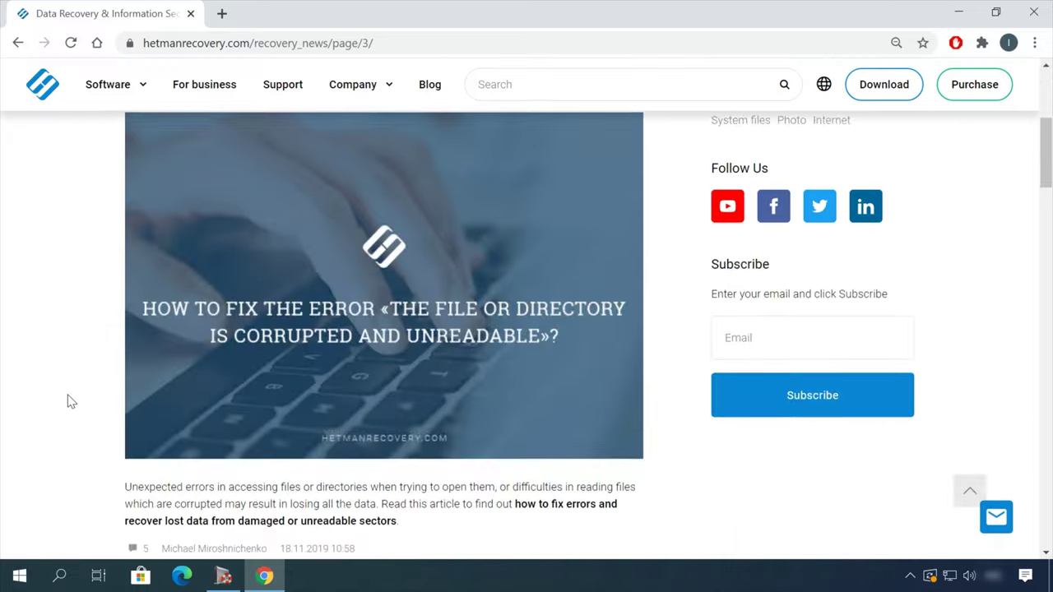
scroll(76, 397, "down", 8)
left_click(479, 127)
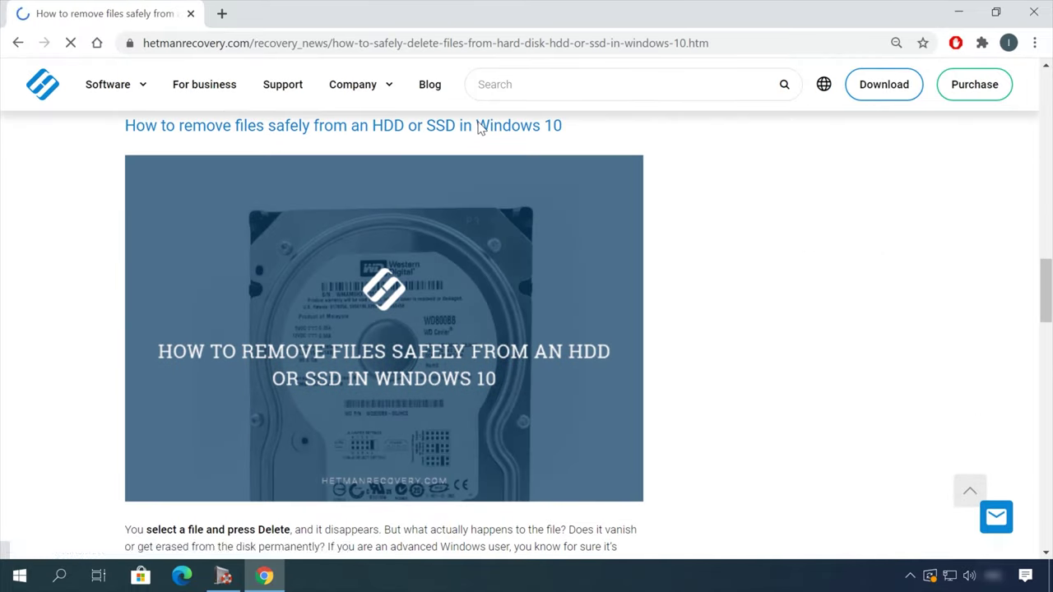
scroll(647, 319, "down", 15)
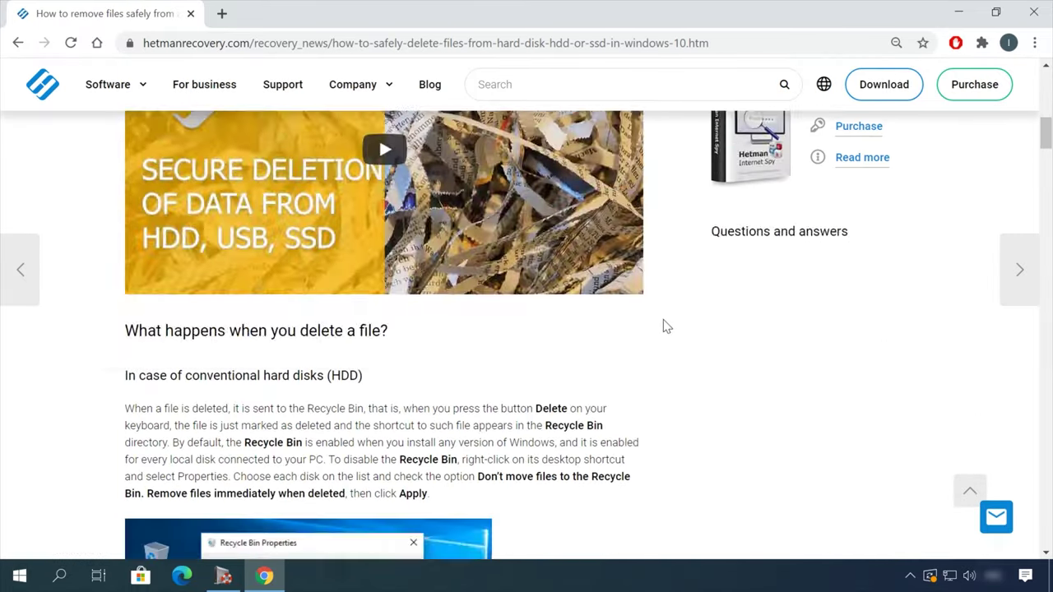
scroll(666, 326, "down", 20)
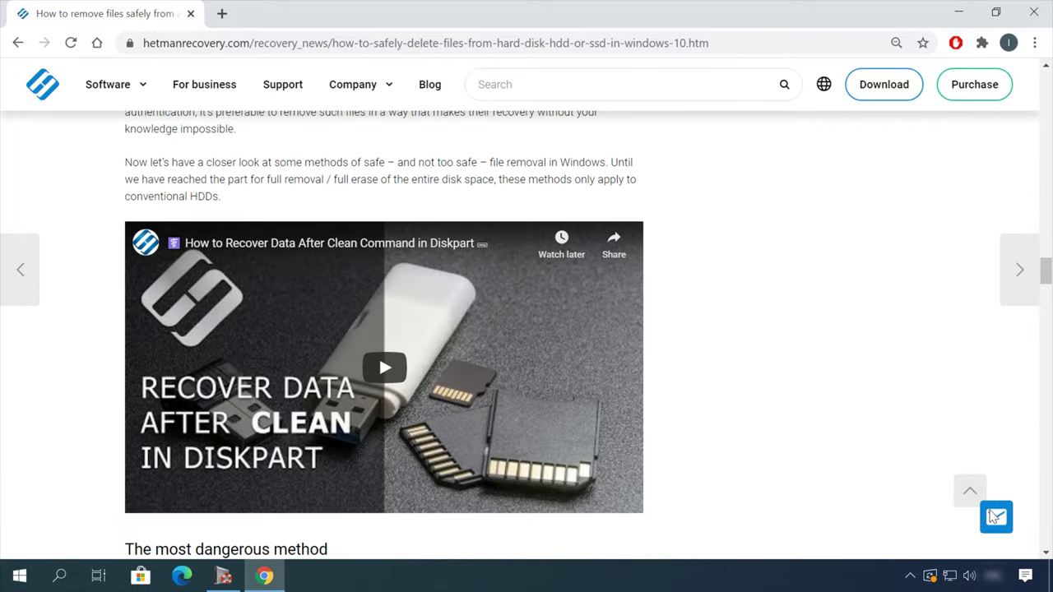
Open the website's contact form for leaving a message and start writing the message text
left_click(994, 515)
left_click(882, 410)
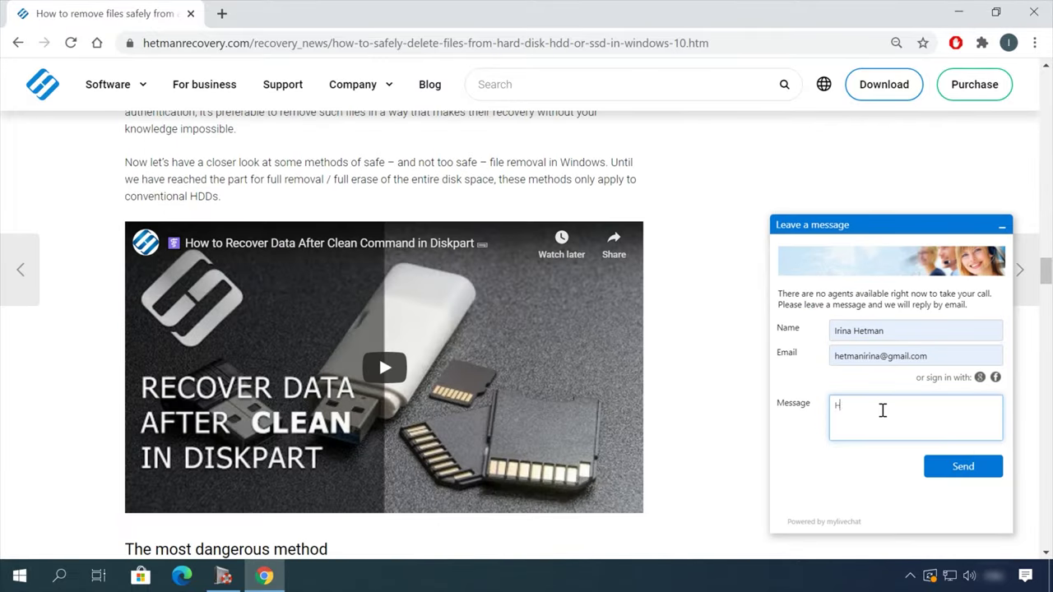
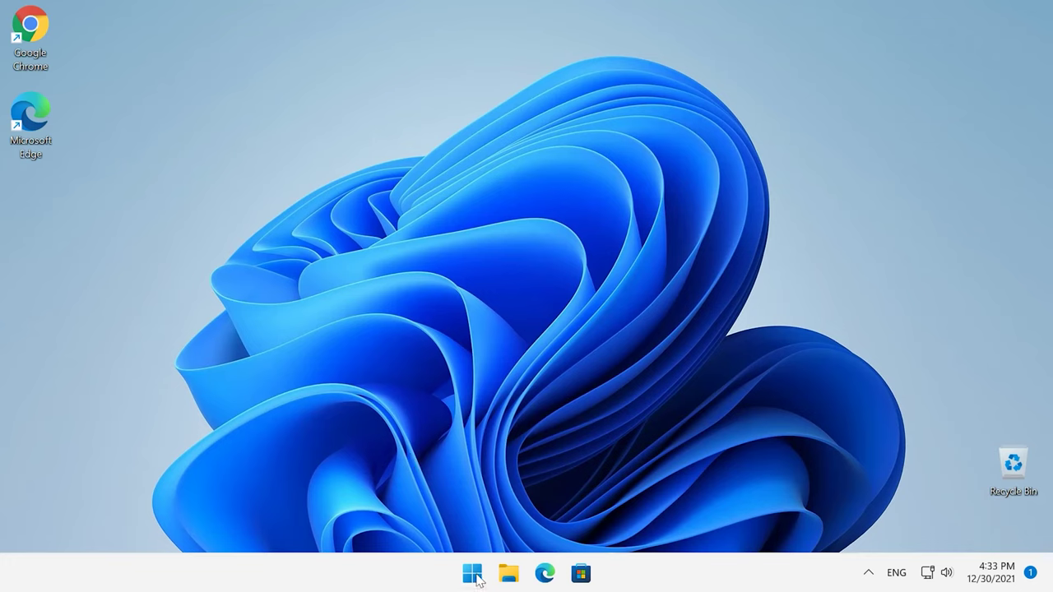
Open Device Manager, maximize its window and expand the sound, video and game controllers category
right_click(472, 573)
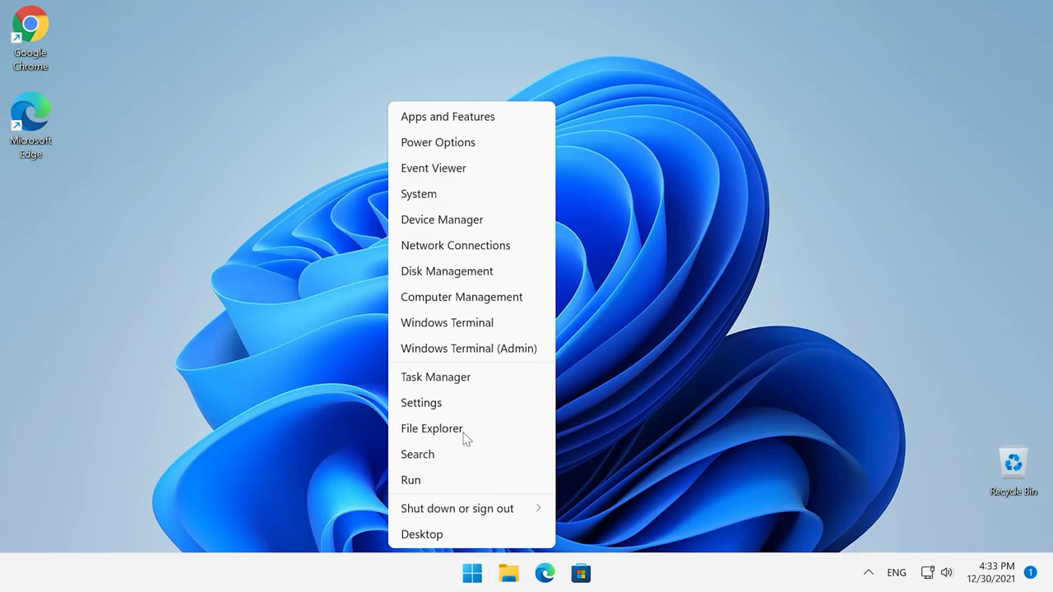
left_click(460, 221)
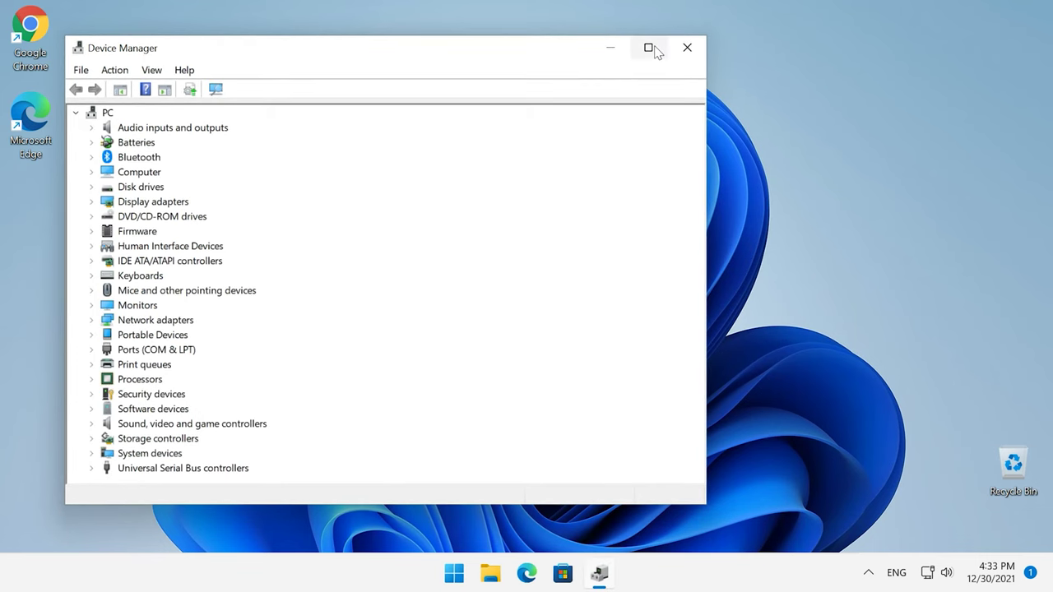
left_click(649, 48)
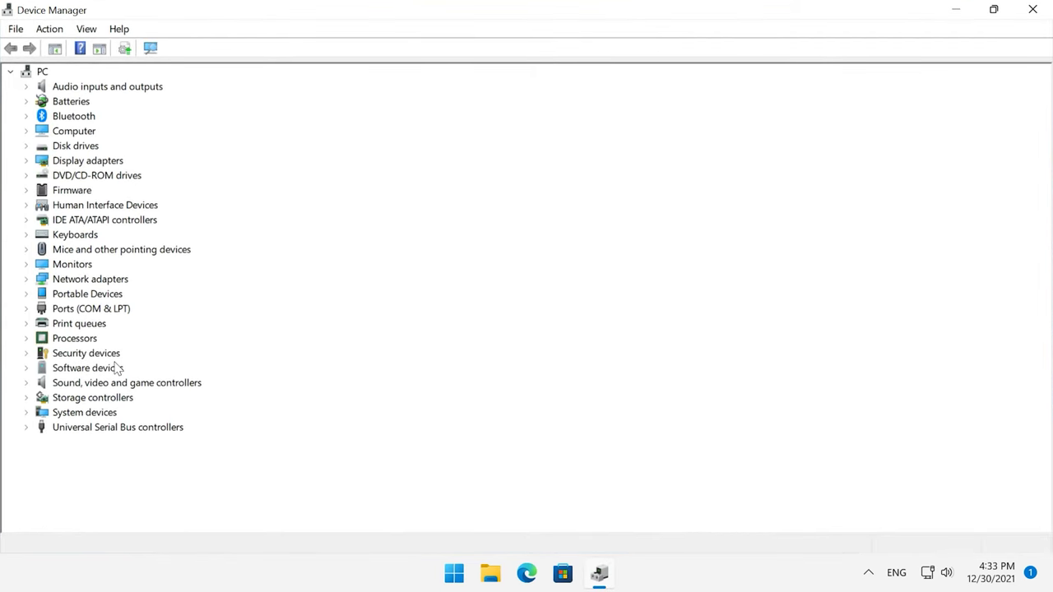
left_click(27, 383)
Run the driver update for the High Definition Audio Device with an automatic search and close the wizard
left_click(110, 398)
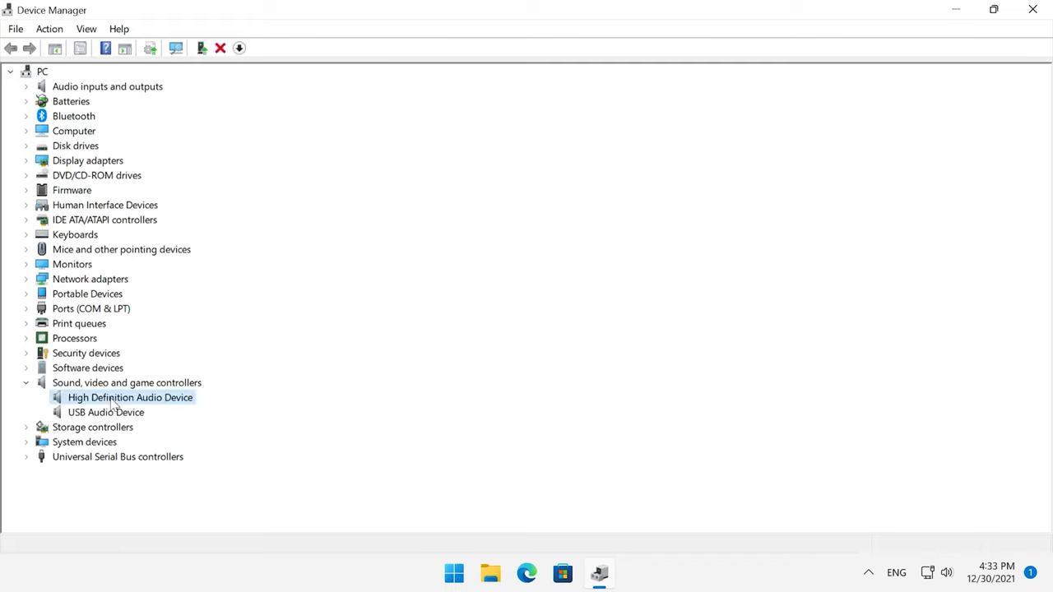
right_click(113, 399)
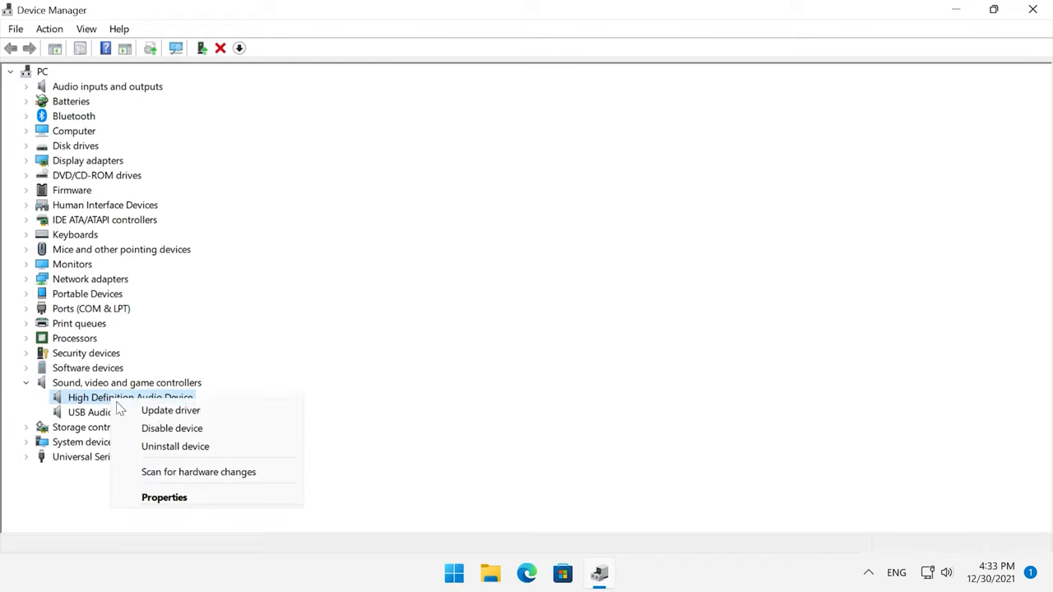
left_click(160, 416)
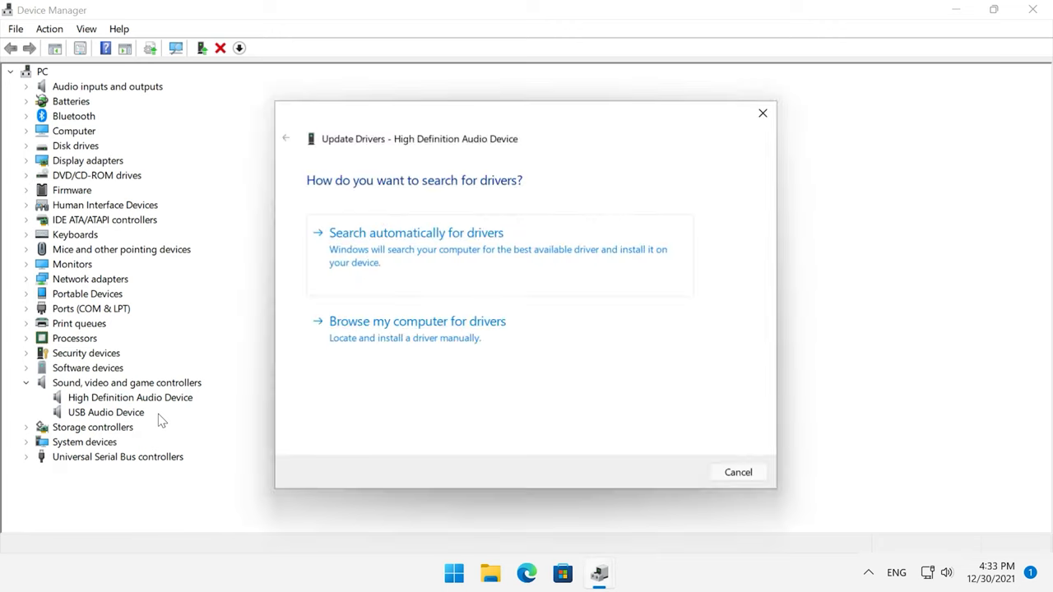
left_click(350, 238)
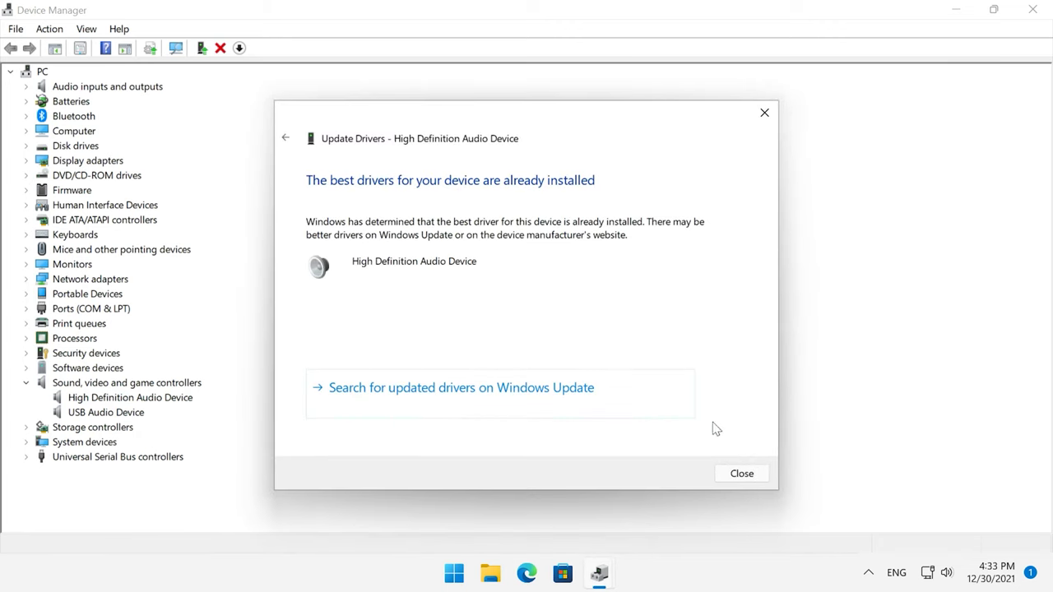
left_click(741, 475)
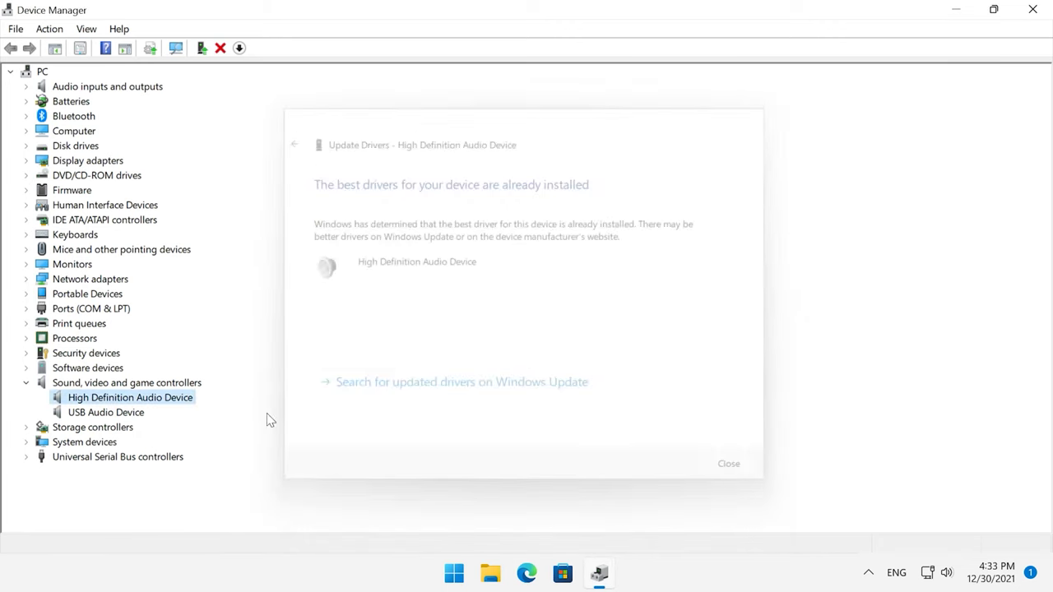
Uninstall the High Definition Audio Device under sound, video and game controllers, and scan for hardware changes to reinstall it
right_click(152, 401)
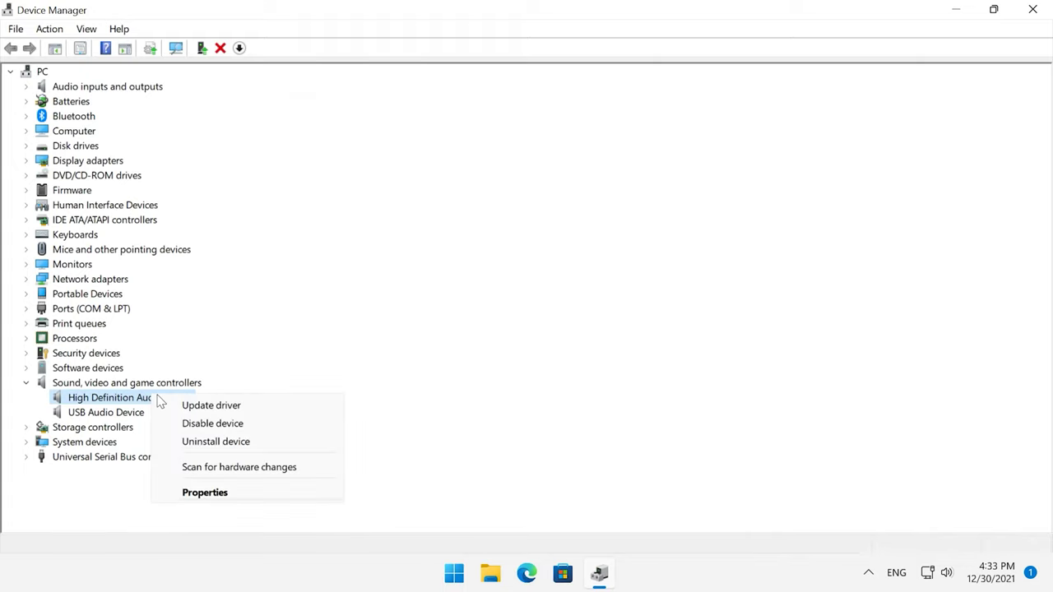
left_click(207, 444)
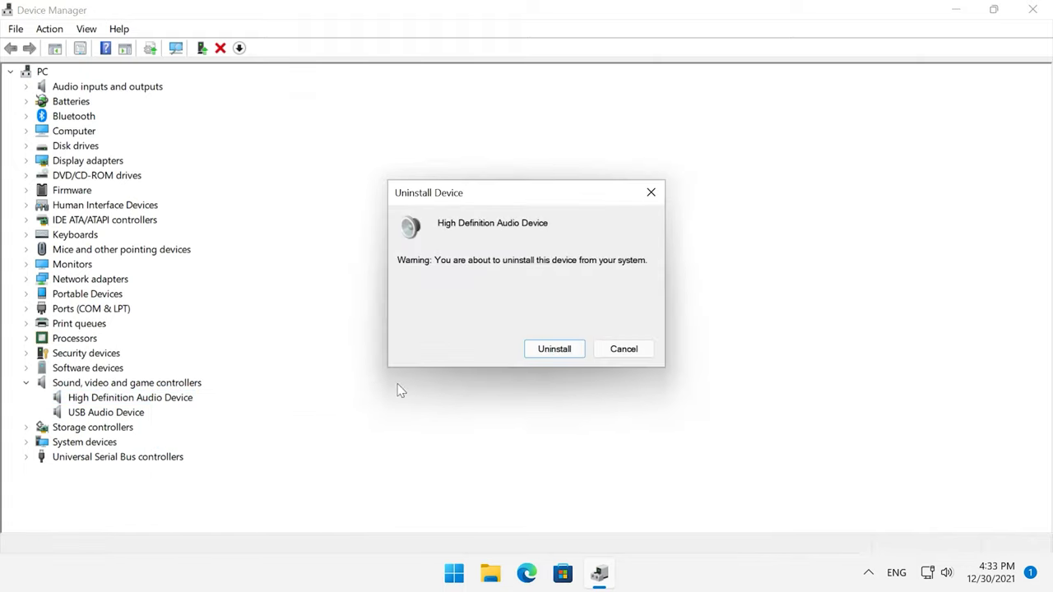
left_click(549, 350)
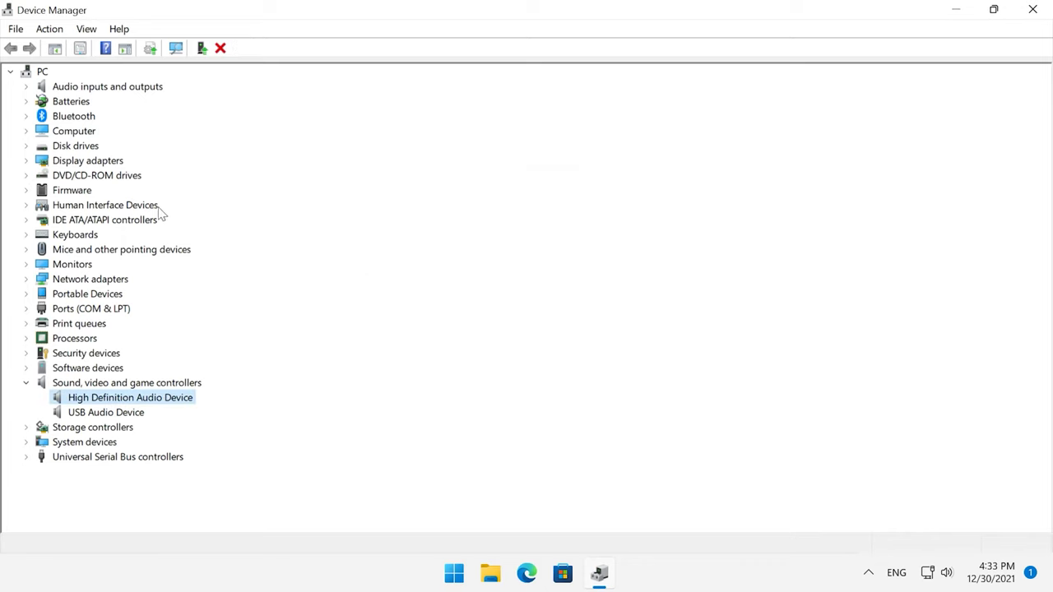
left_click(49, 29)
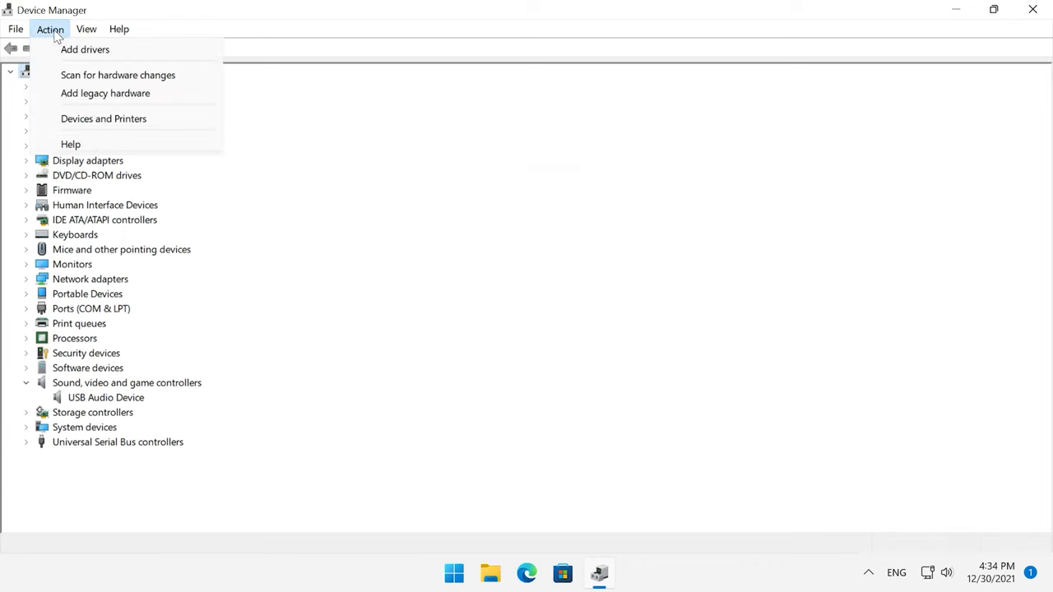
left_click(118, 74)
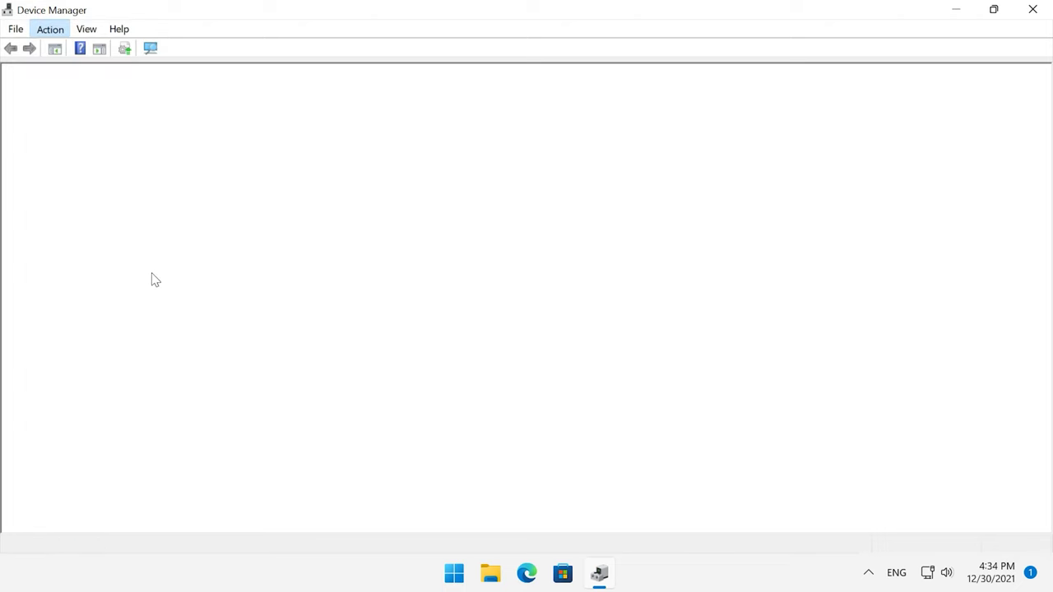
left_click(148, 398)
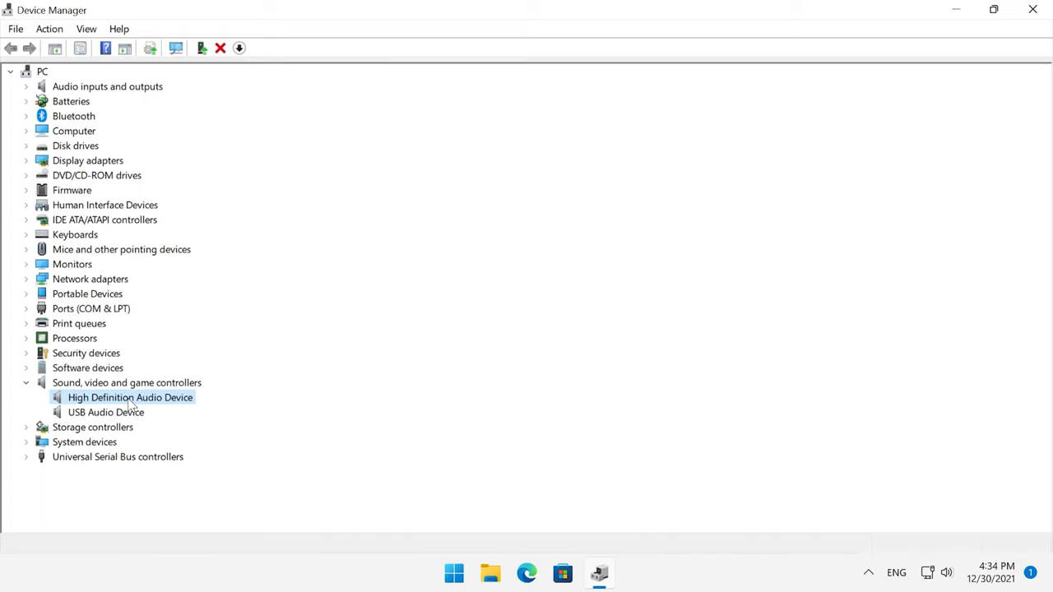
Collapse the sound controllers category, expand Audio inputs and outputs, and enable Speakers (High Definition Audio Device)
left_click(27, 383)
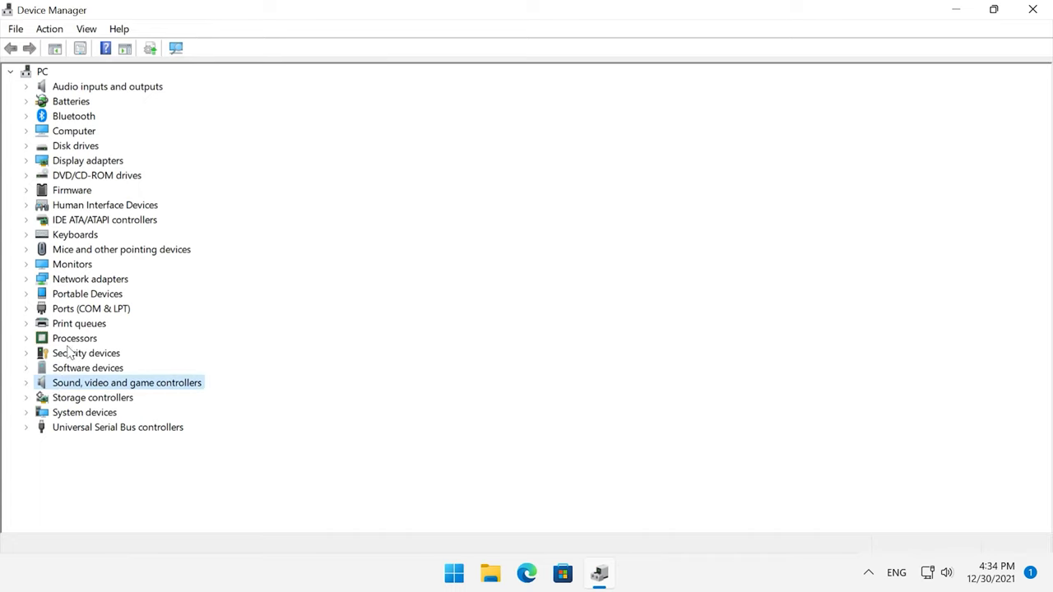
left_click(82, 148)
left_click(86, 89)
left_click(27, 87)
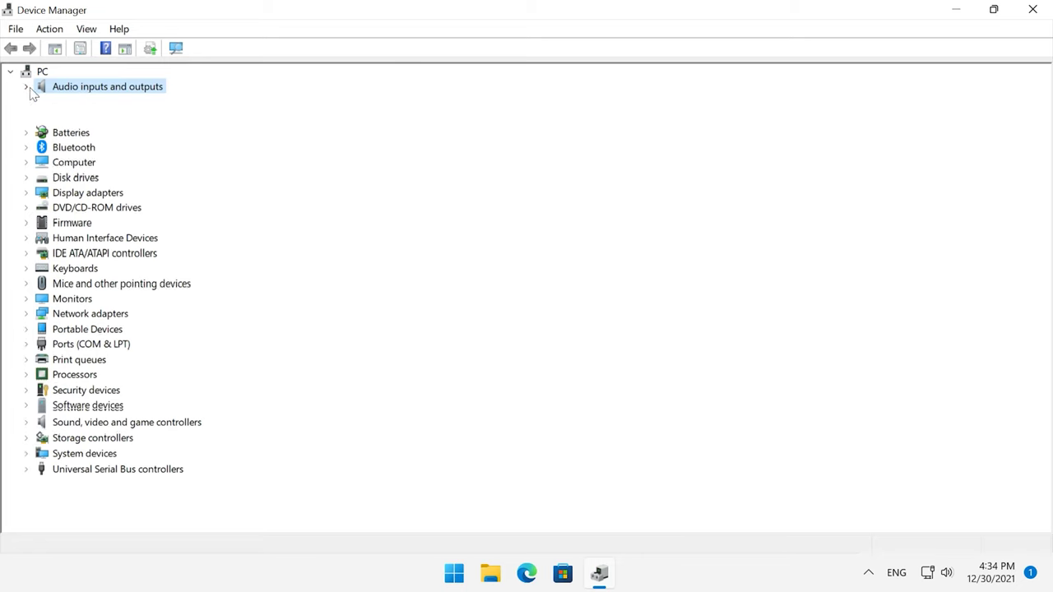
left_click(97, 133)
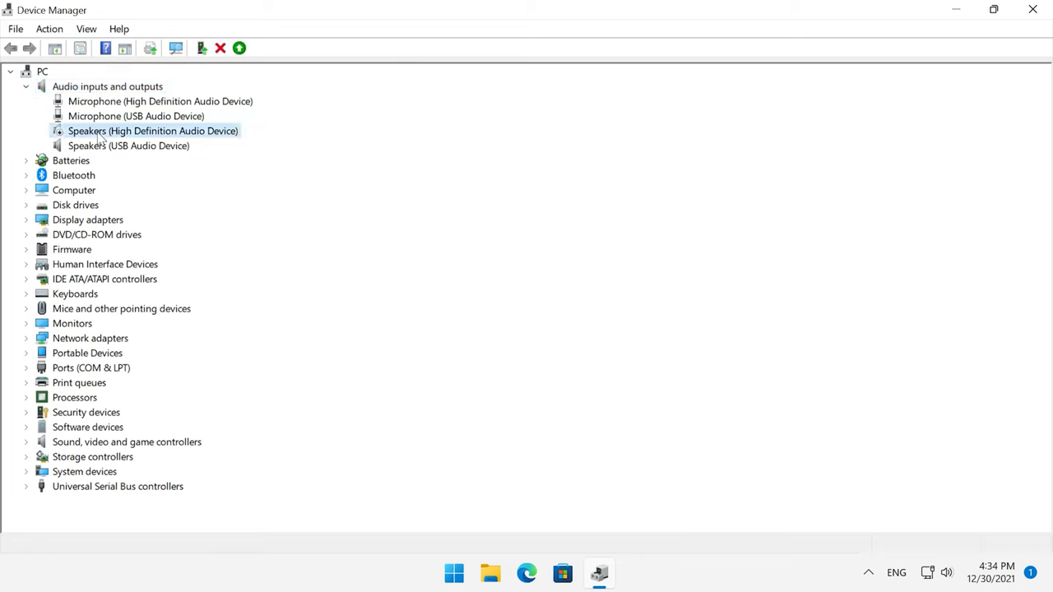
right_click(100, 136)
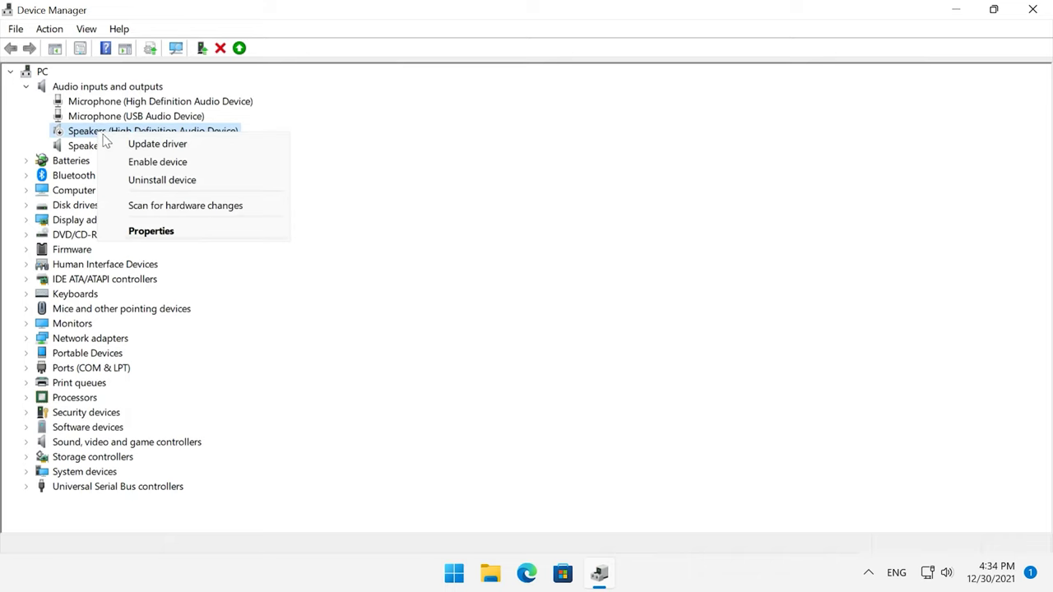
left_click(158, 162)
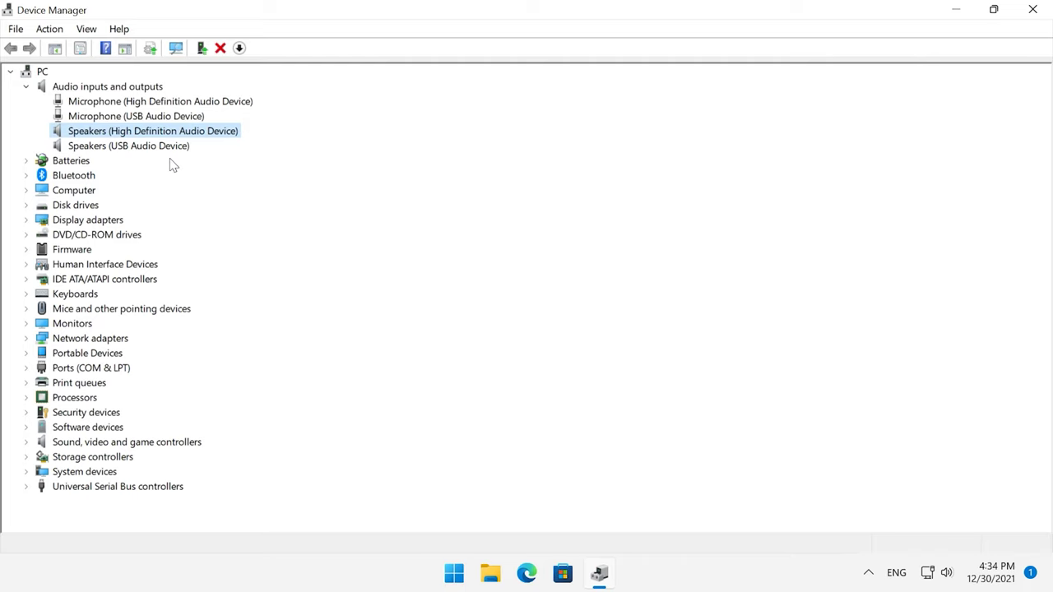
Run the driver update for Speakers (High Definition Audio Device) with an automatic search and close the wizard
right_click(181, 140)
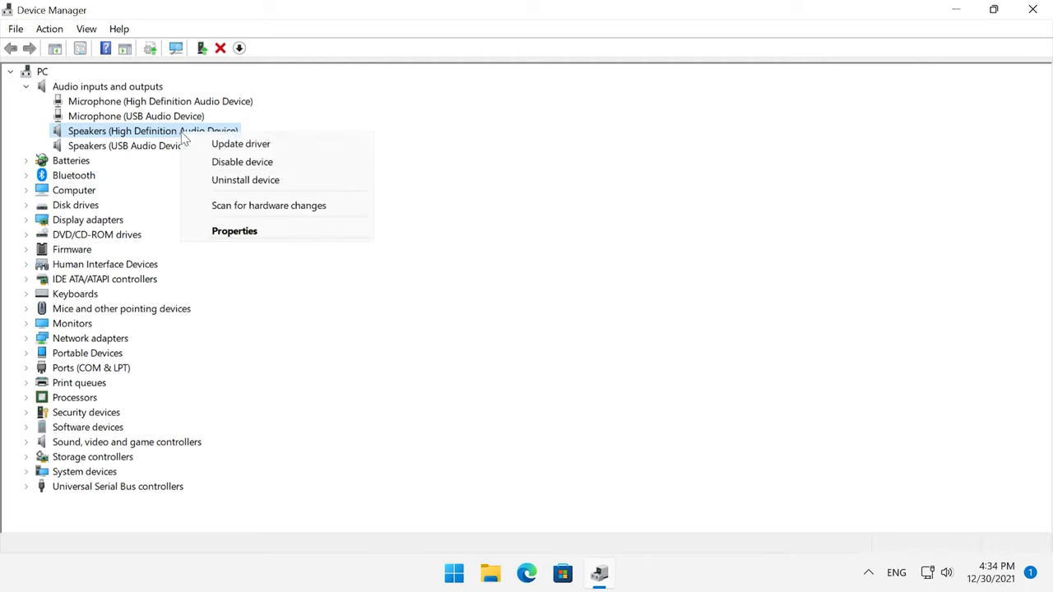
left_click(247, 145)
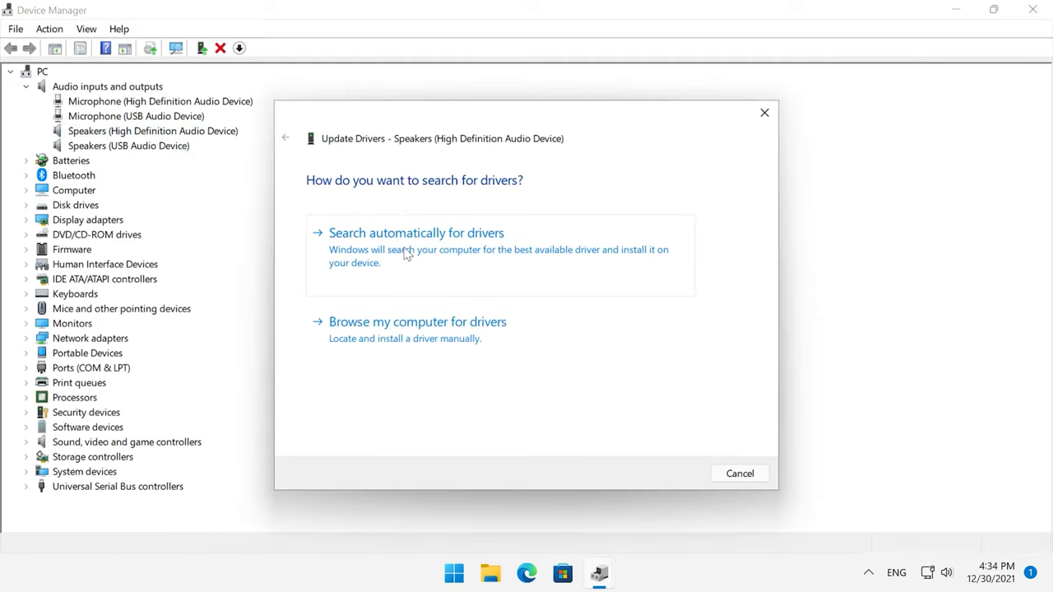
left_click(432, 251)
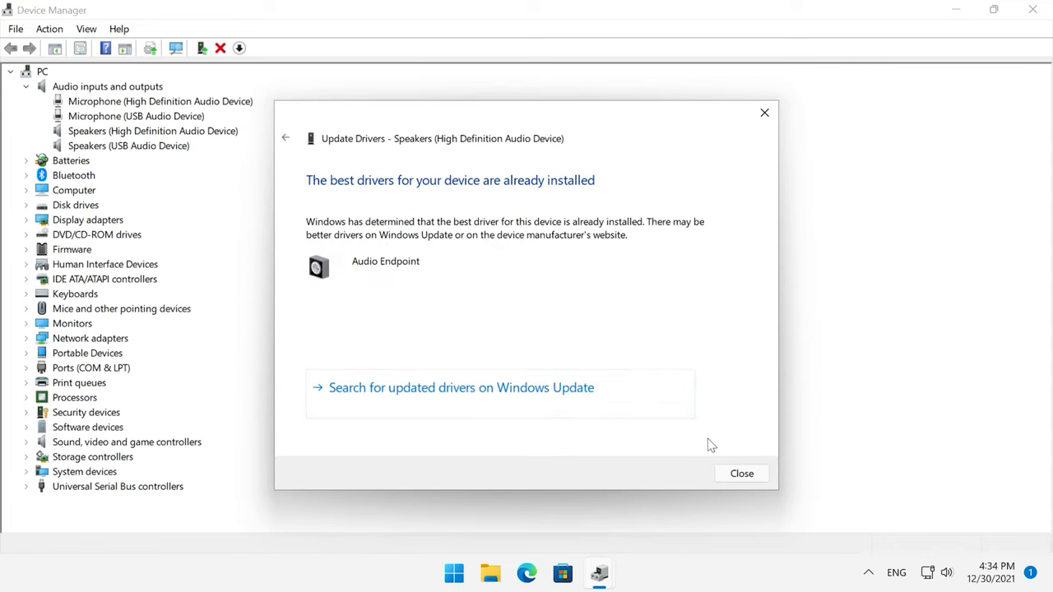
left_click(739, 477)
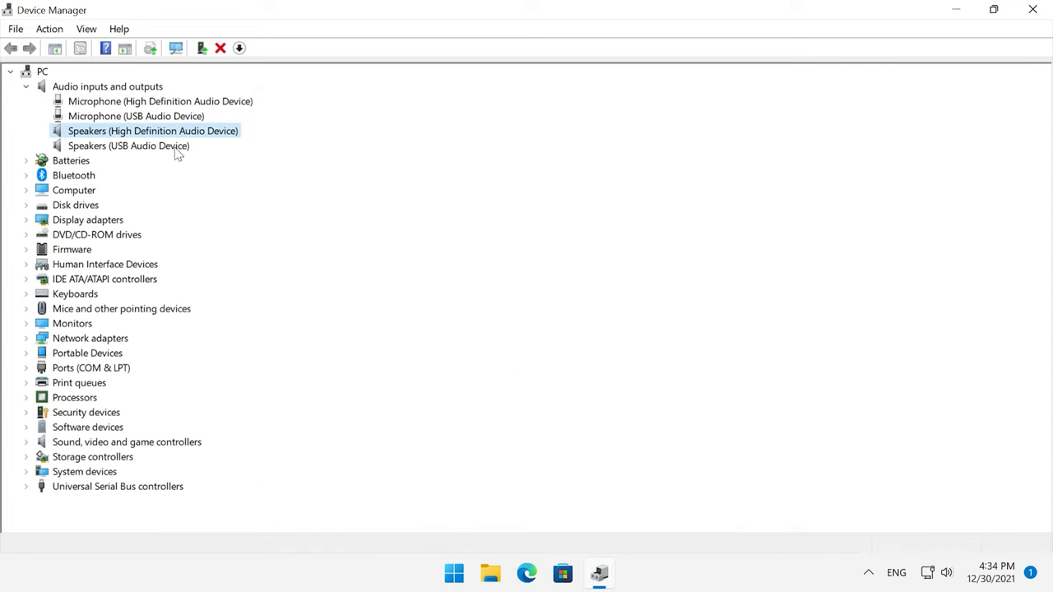
Uninstall Speakers (High Definition Audio Device) from Audio inputs and outputs and scan for hardware changes
right_click(153, 136)
left_click(216, 179)
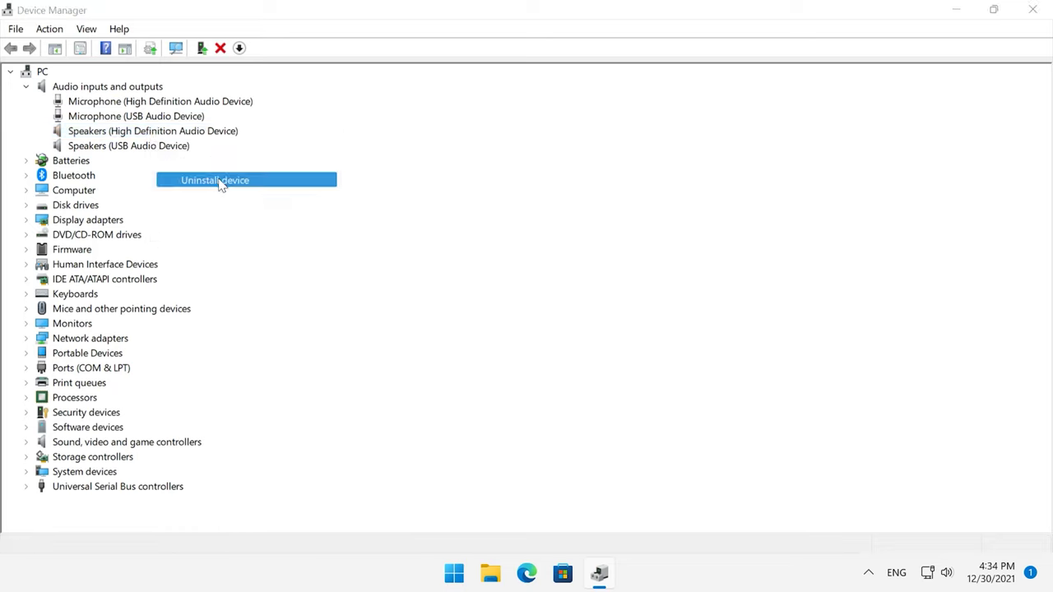
left_click(554, 350)
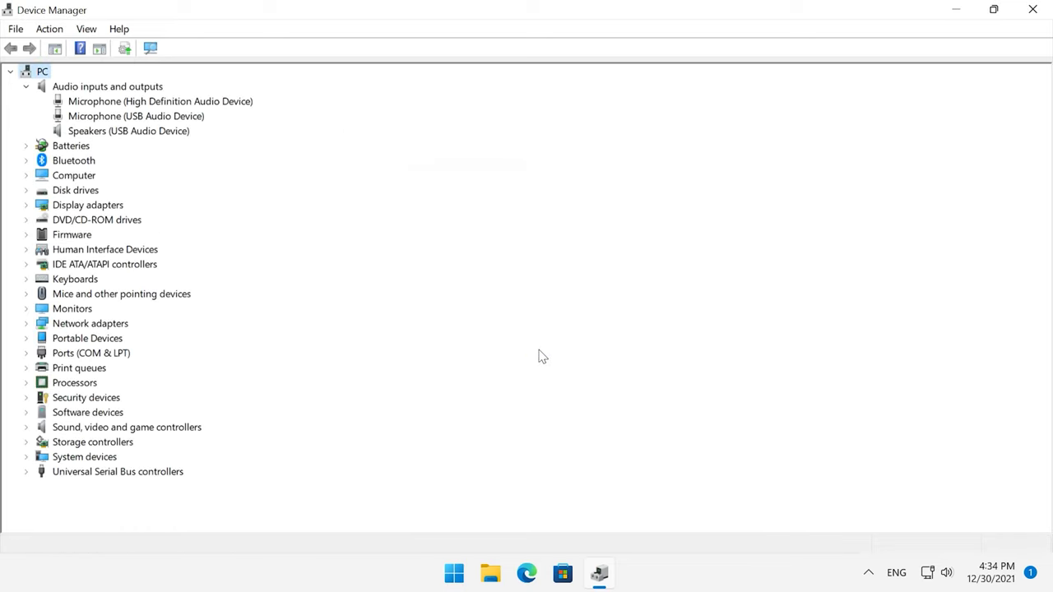
left_click(50, 29)
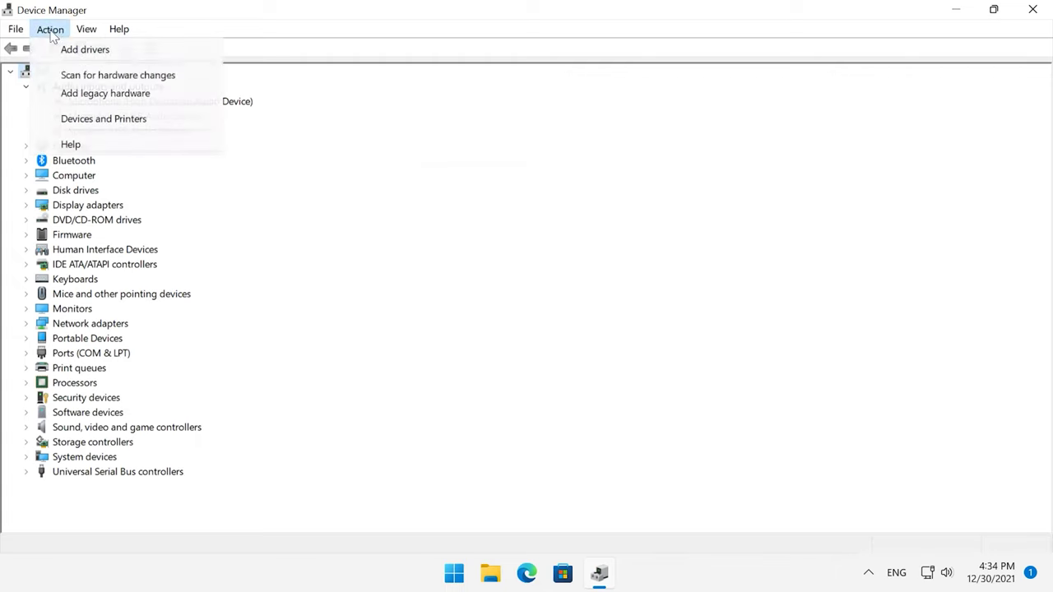
left_click(93, 79)
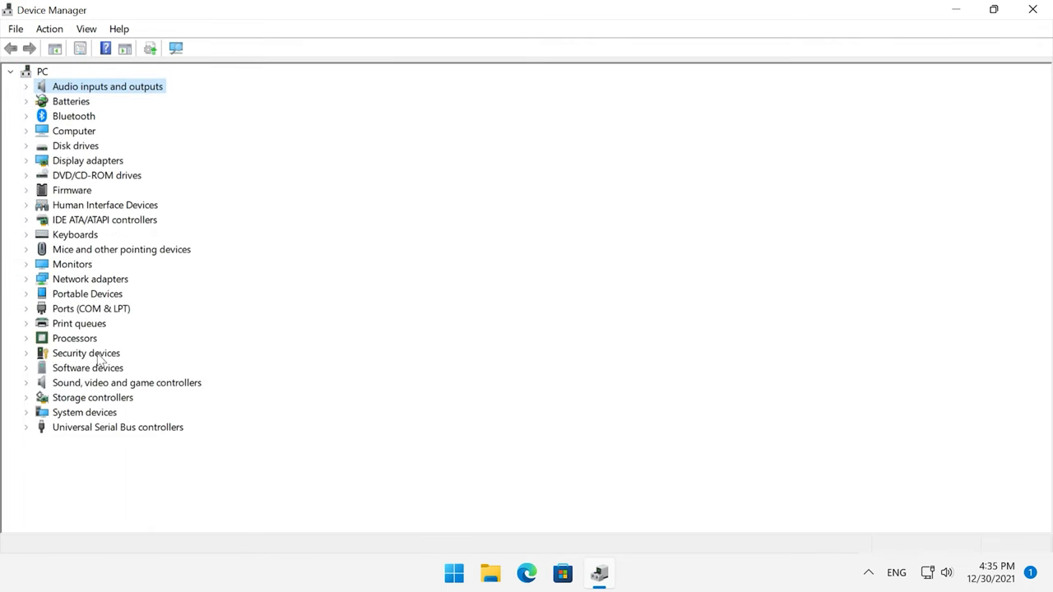
Expand the System devices category and bring up the available actions for a device further down its list
left_click(26, 411)
scroll(134, 398, "down", 15)
left_click(118, 442)
right_click(118, 443)
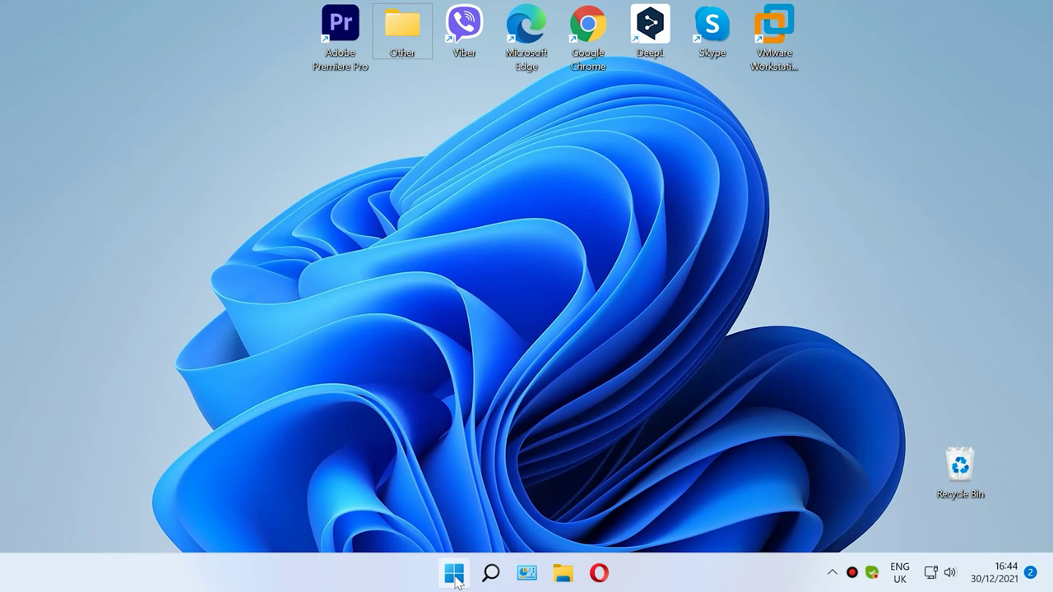
Open Device Manager from the desktop, maximize its window and expand the Display adapters category
right_click(454, 578)
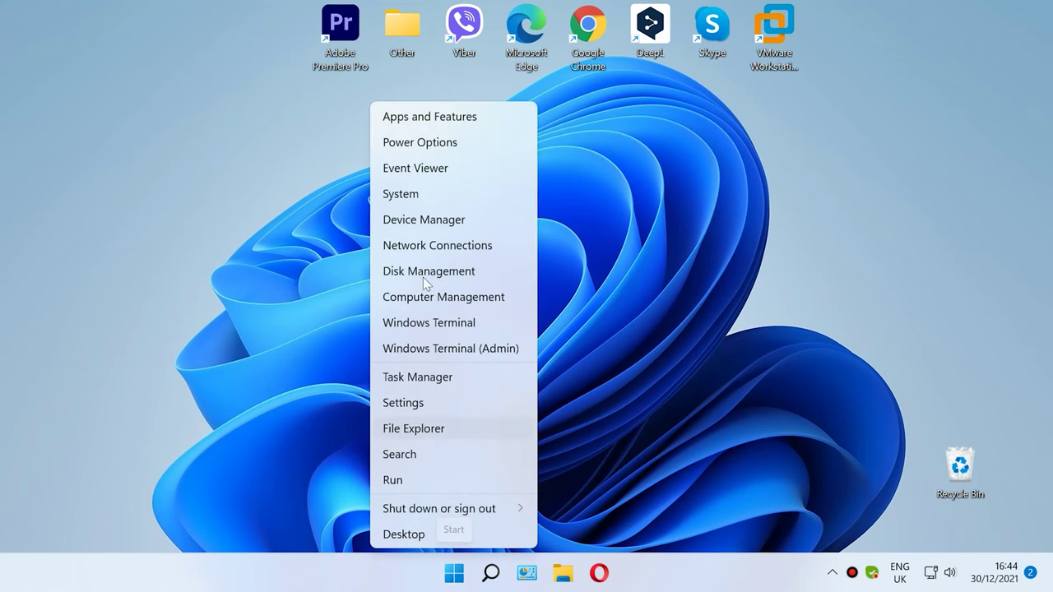
left_click(411, 225)
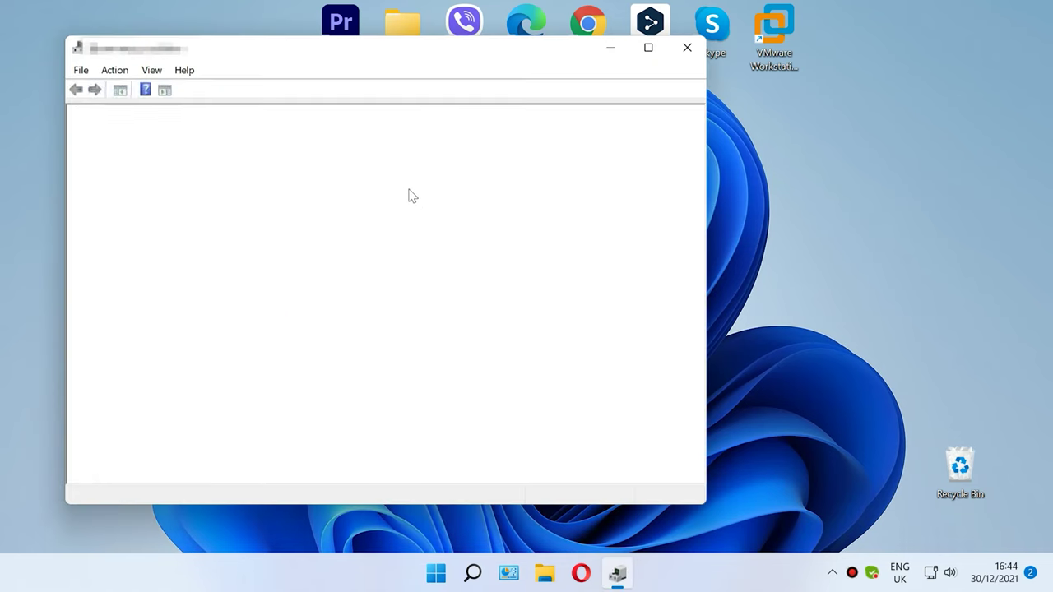
left_click(648, 48)
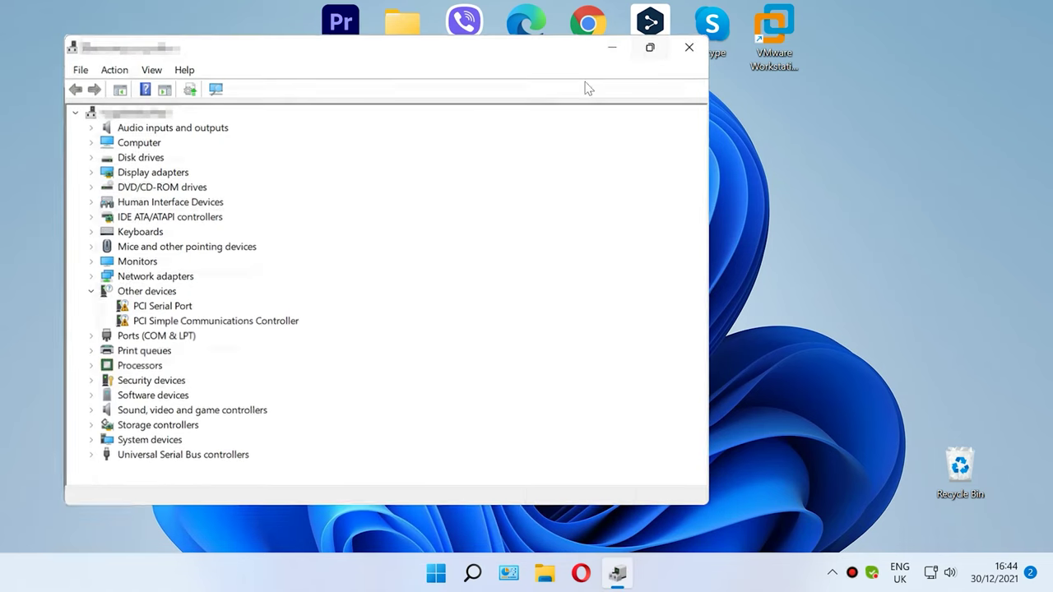
left_click(27, 131)
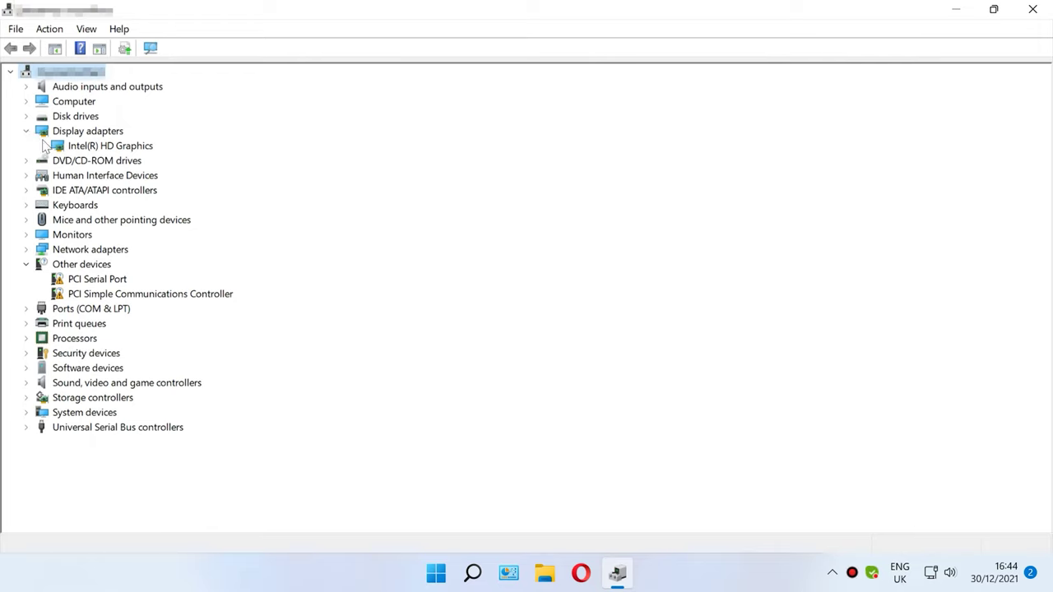
Start a driver rollback from the Intel(R) HD Graphics properties, choosing "Previous version of the driver performed better" as the reason
right_click(89, 148)
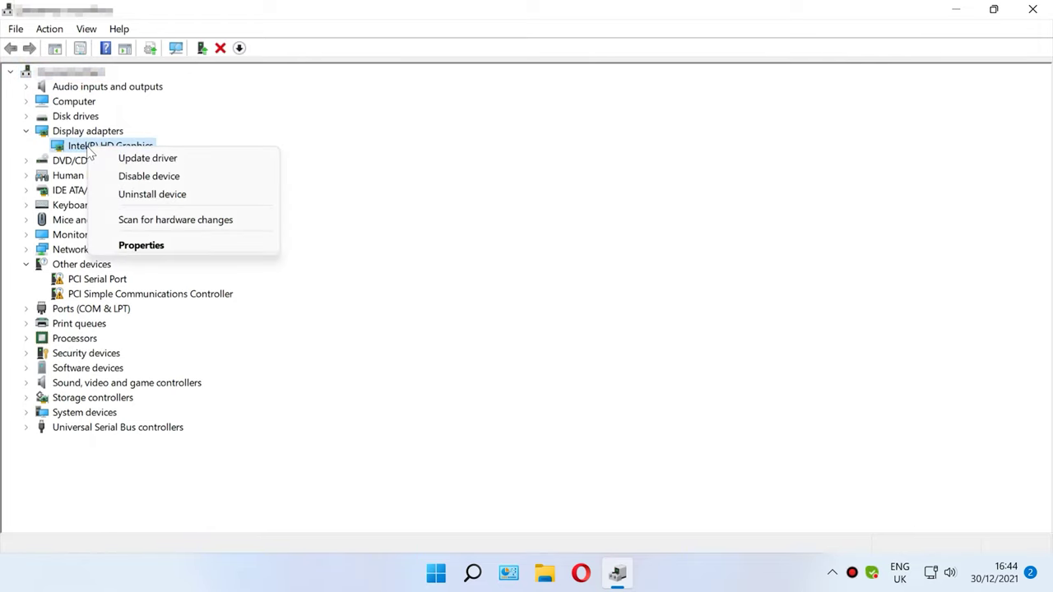
left_click(148, 247)
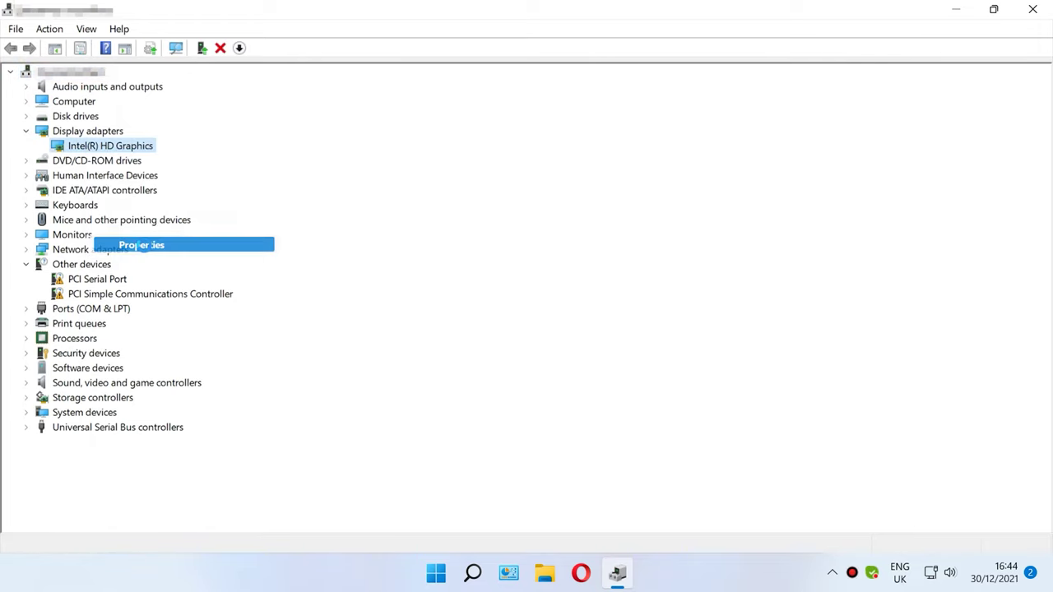
left_click(425, 129)
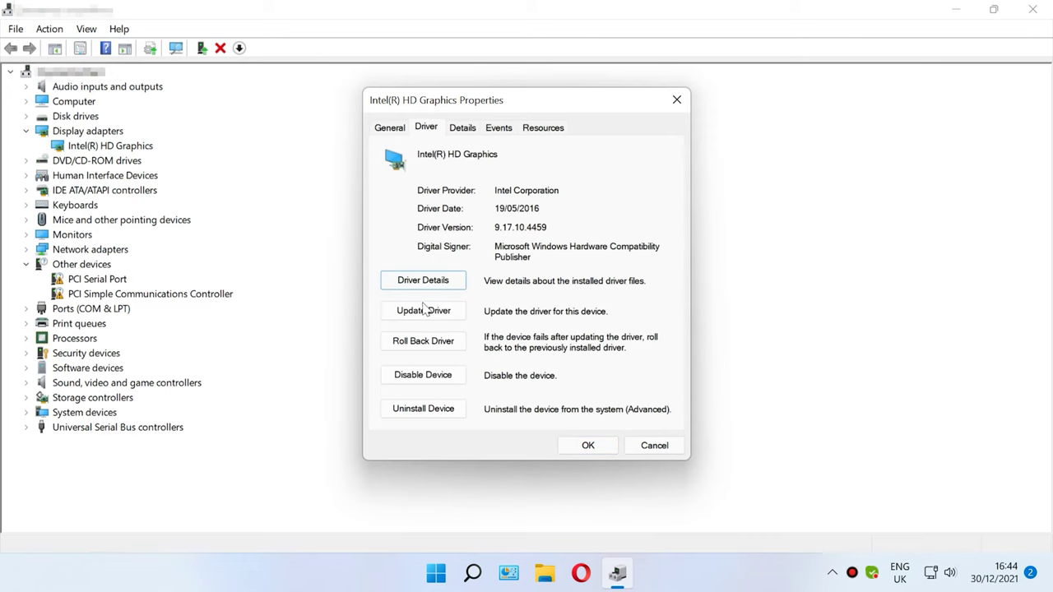
left_click(423, 345)
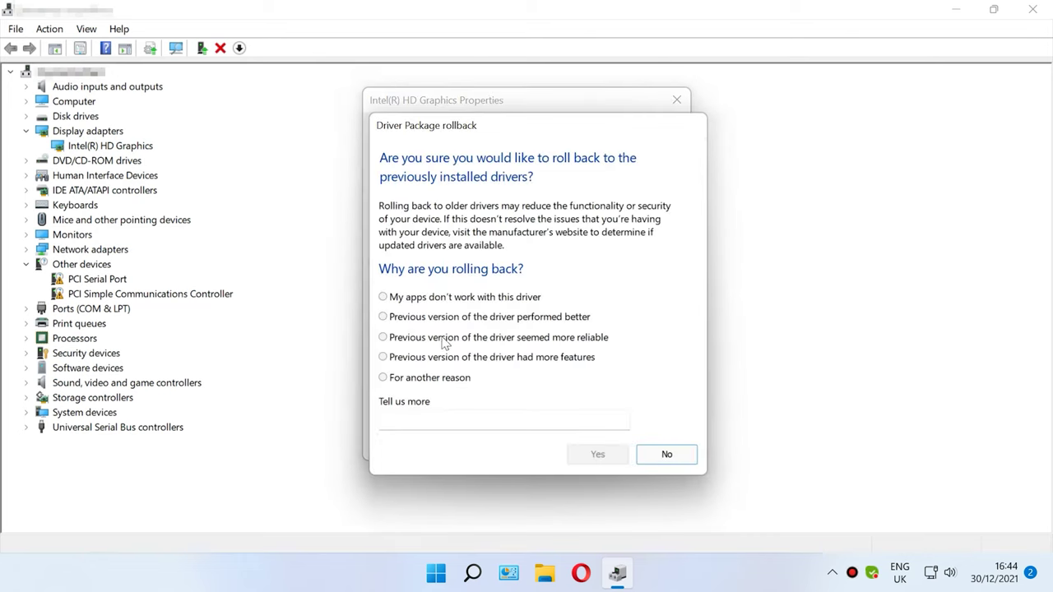
left_click(430, 320)
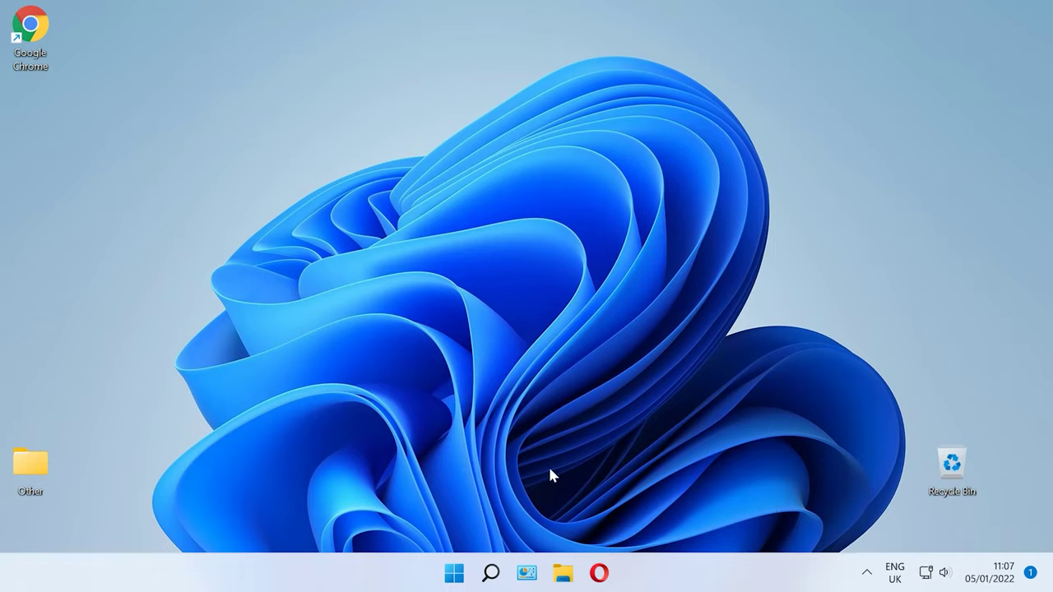
Open the Sound page in the Windows Settings and start the common sound problems troubleshooter for output devices
left_click(454, 572)
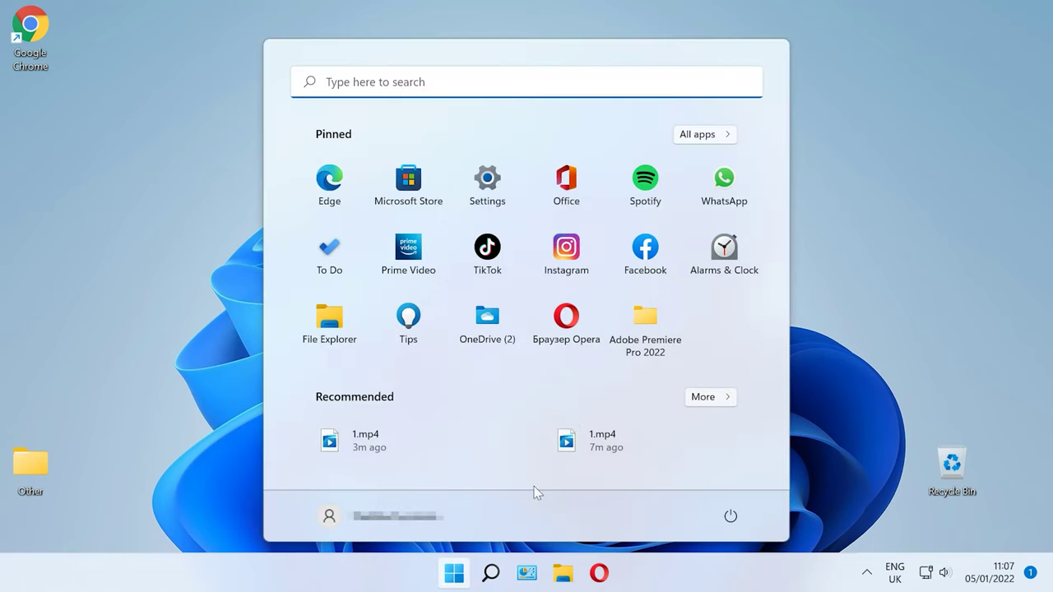
left_click(485, 189)
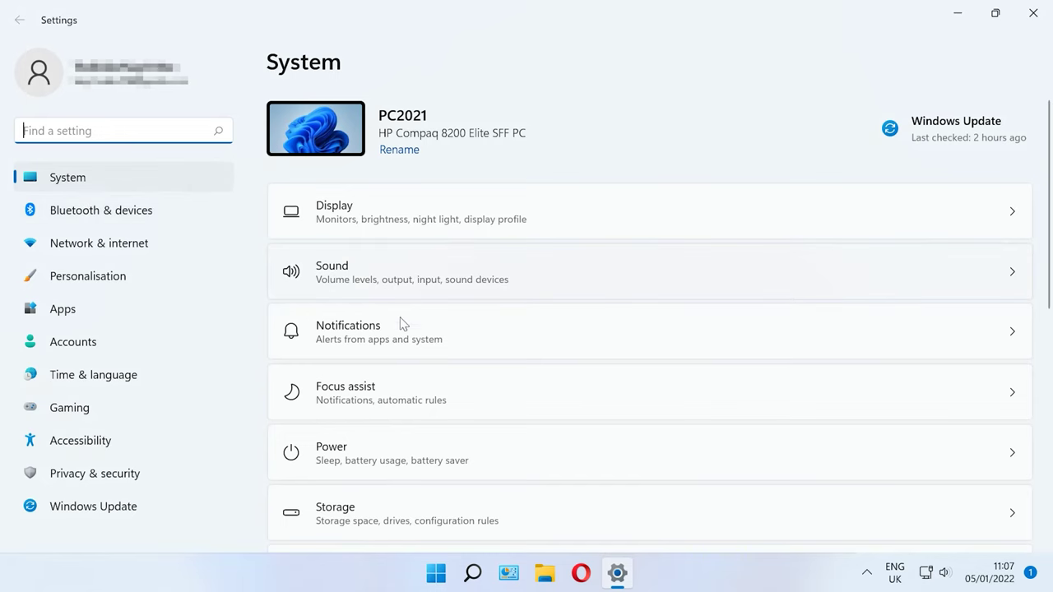
left_click(346, 280)
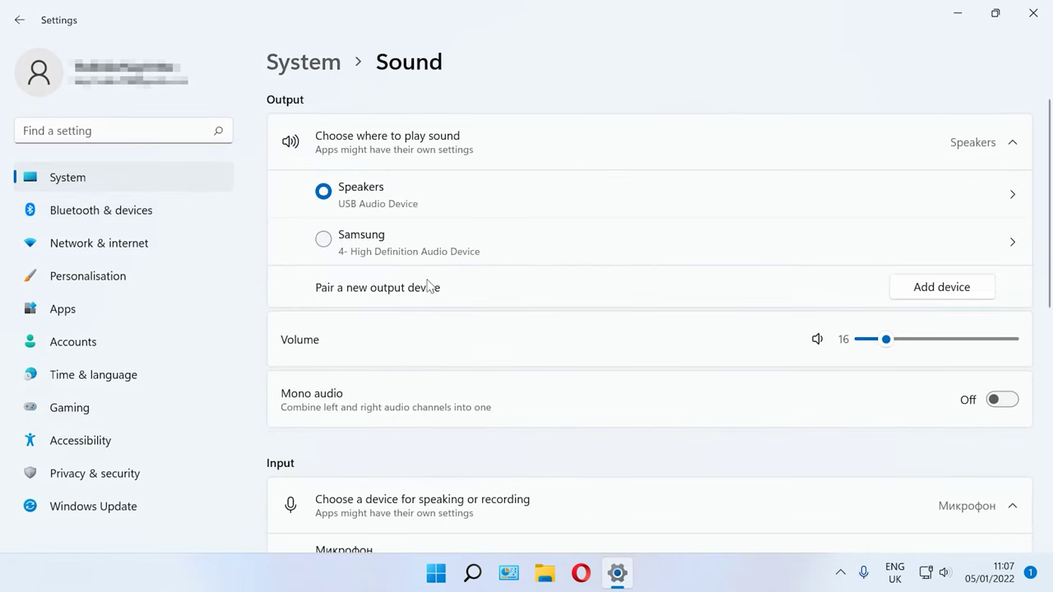
scroll(507, 325, "down", 5)
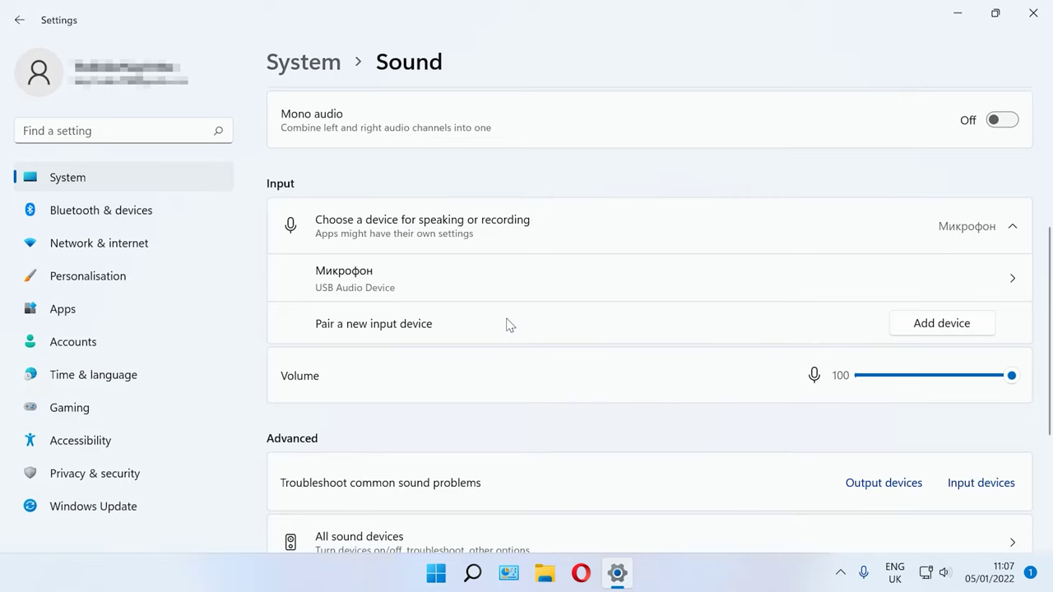
scroll(507, 324, "down", 4)
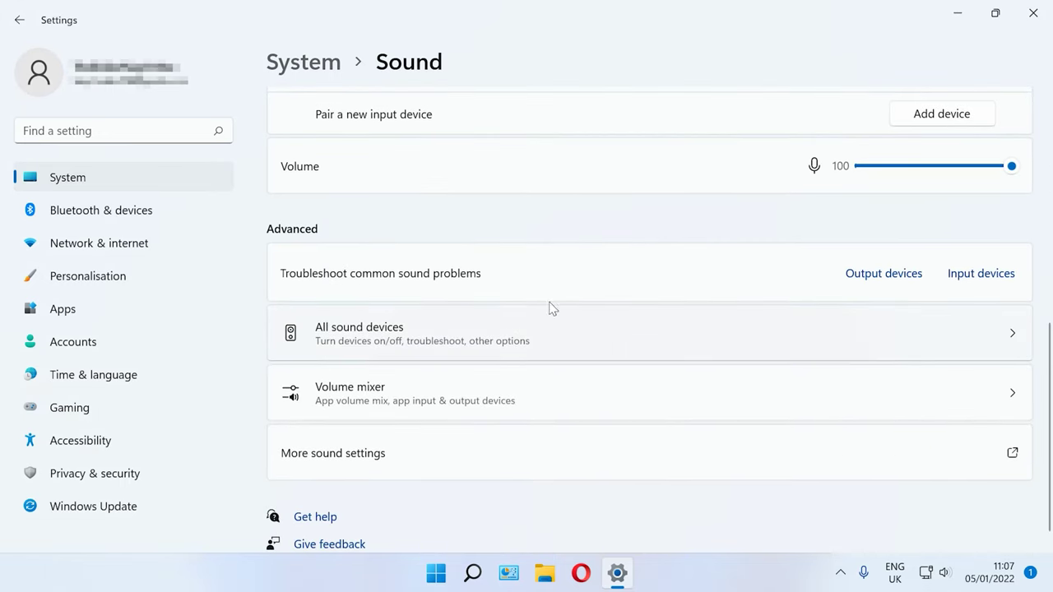
left_click(872, 279)
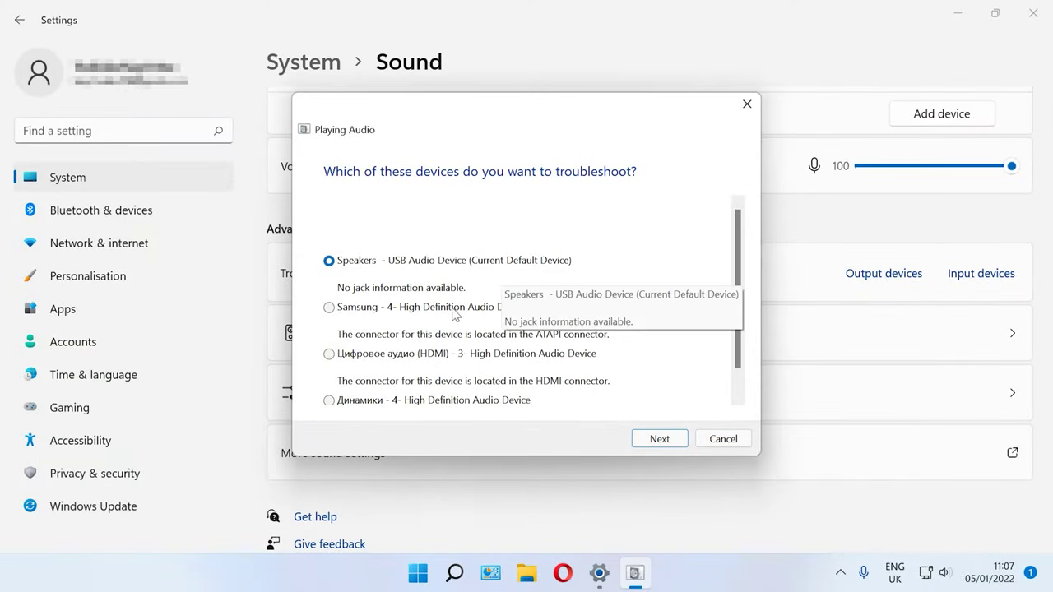
Troubleshoot the Samsung - 4- High Definition Audio Device, open its audio enhancements and try to disable all enhancements
left_click(444, 309)
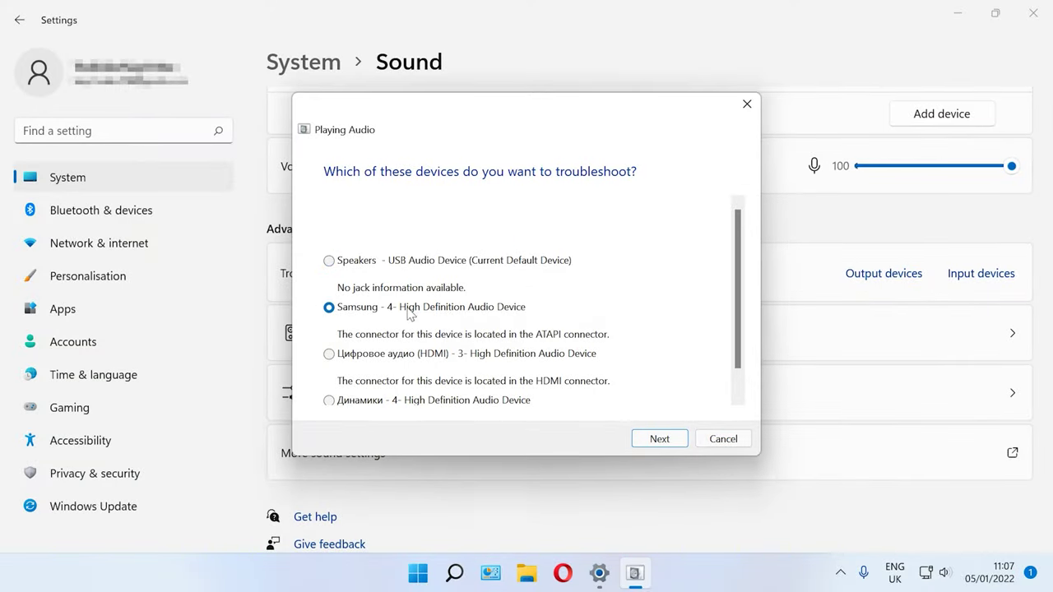
left_click(656, 440)
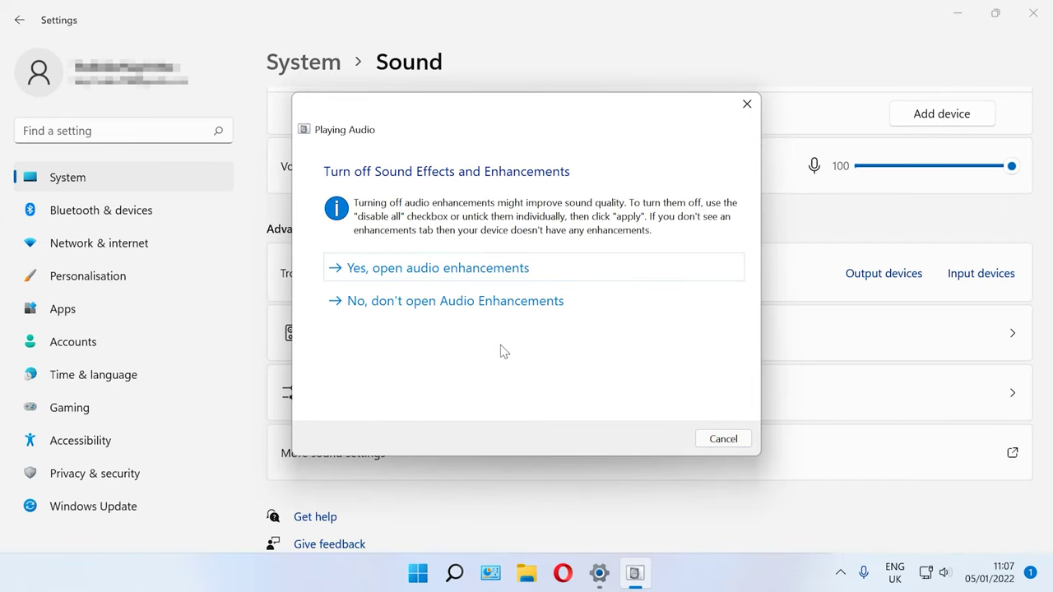
left_click(461, 274)
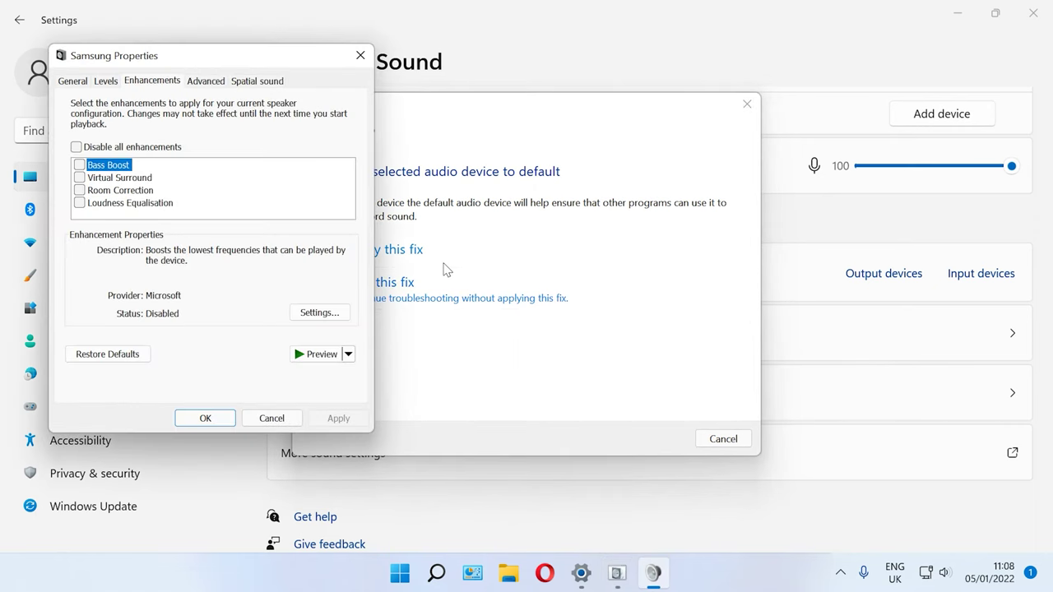
left_click(116, 148)
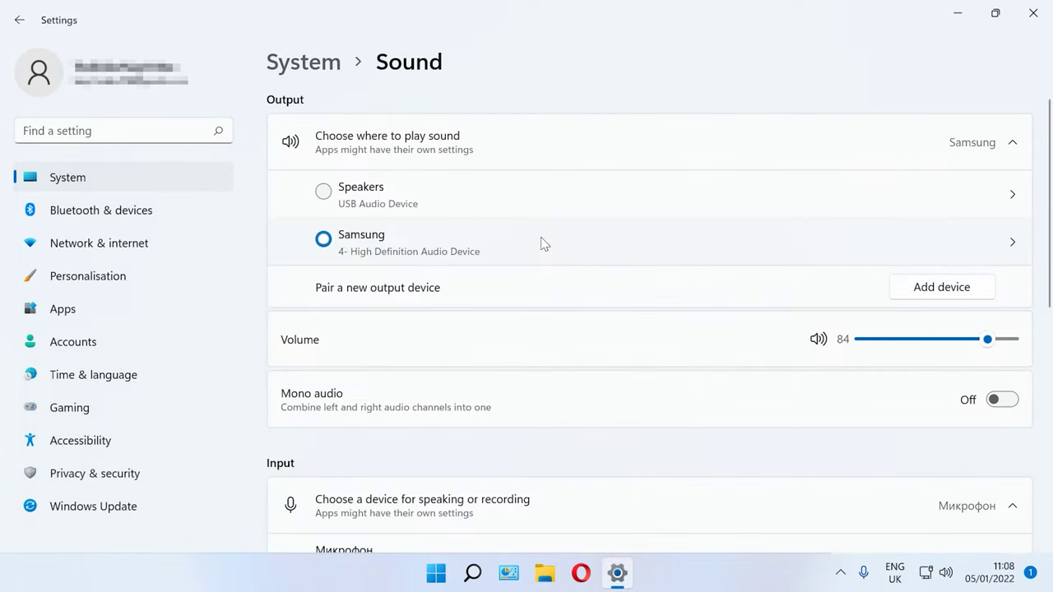
Open the Samsung output device's properties, disallow its use for audio and allow it again
left_click(1010, 245)
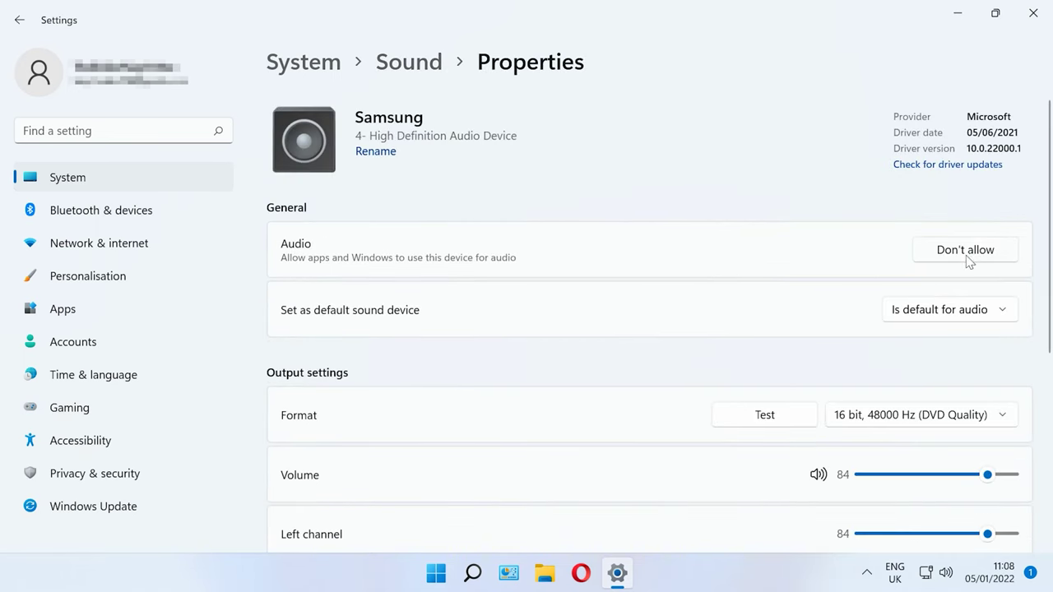
left_click(976, 255)
left_click(901, 213)
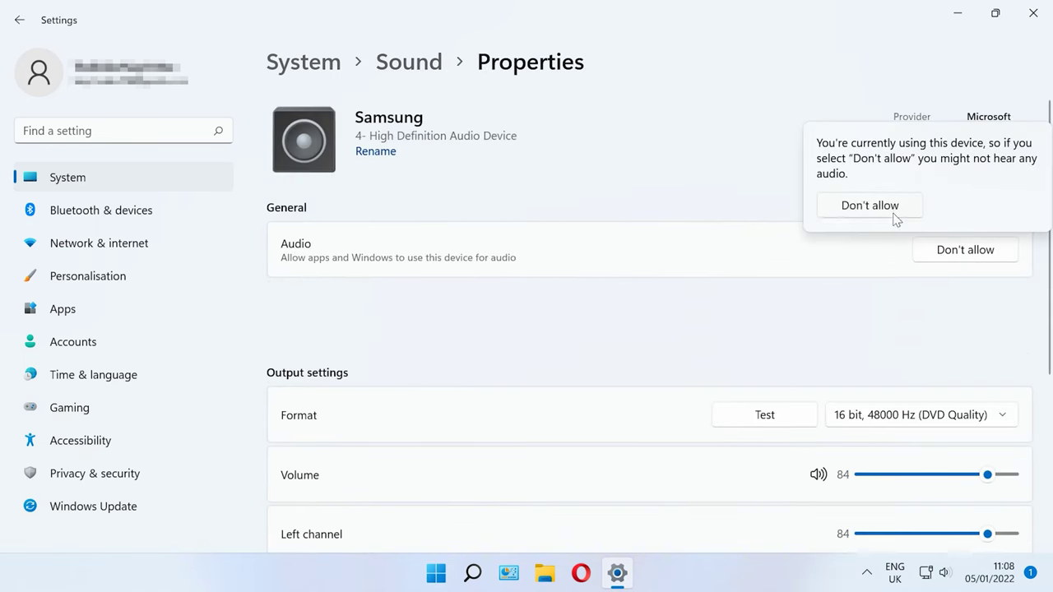
left_click(958, 255)
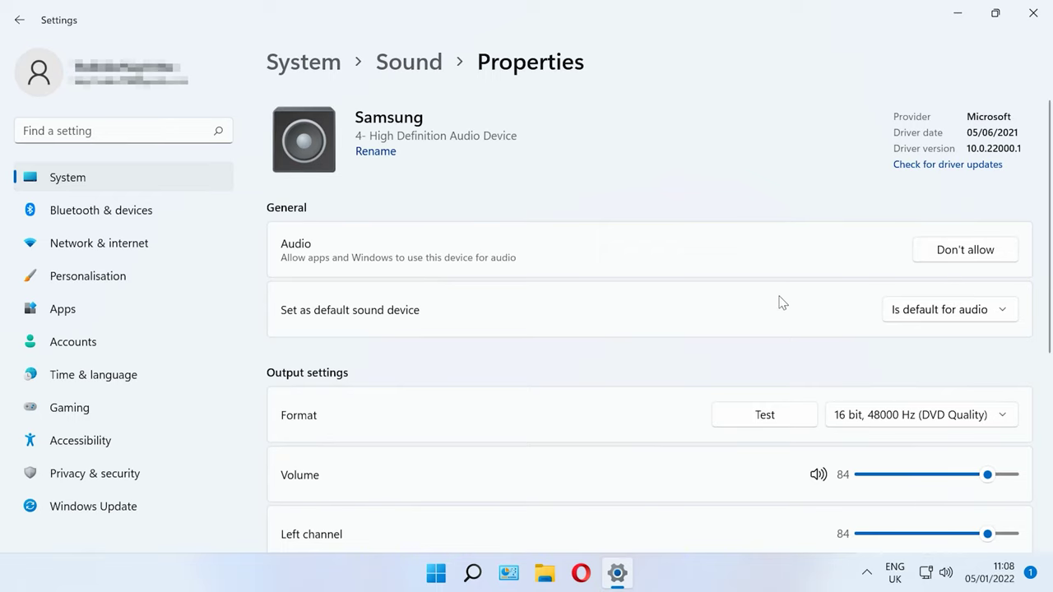
Mute and unmute the Samsung output device, and adjust its volume to 98
scroll(782, 301, "down", 2)
left_click(820, 349)
left_click(819, 342)
left_click_drag(989, 337, 874, 337)
scroll(938, 342, "up", 6)
left_click(1010, 337)
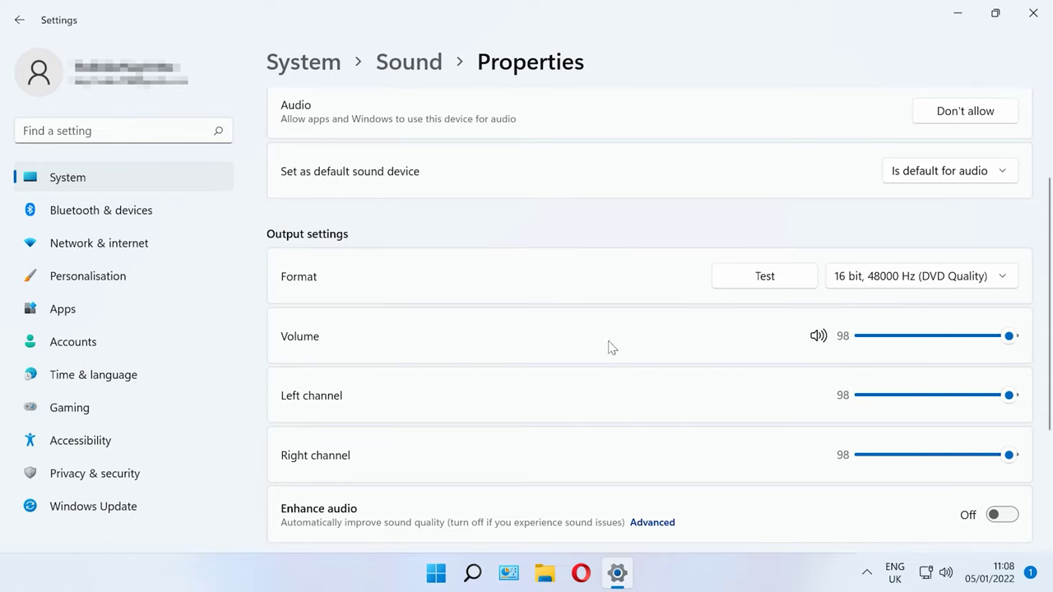
Open the Samsung device's advanced properties, keep its usage at "Use this device (enable)" and bring up its volume levels
scroll(421, 378, "down", 2)
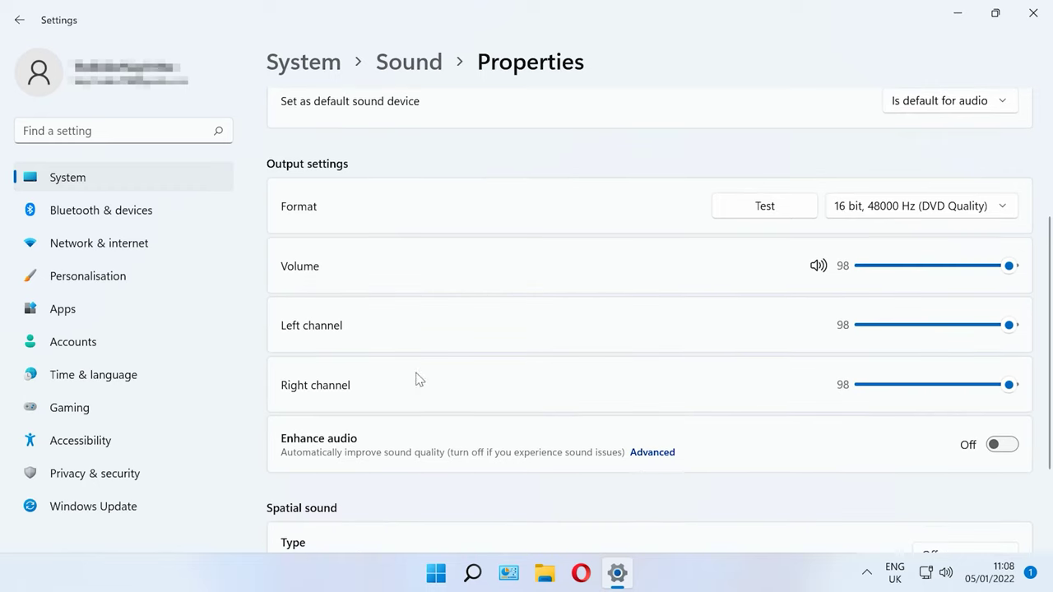
left_click(652, 452)
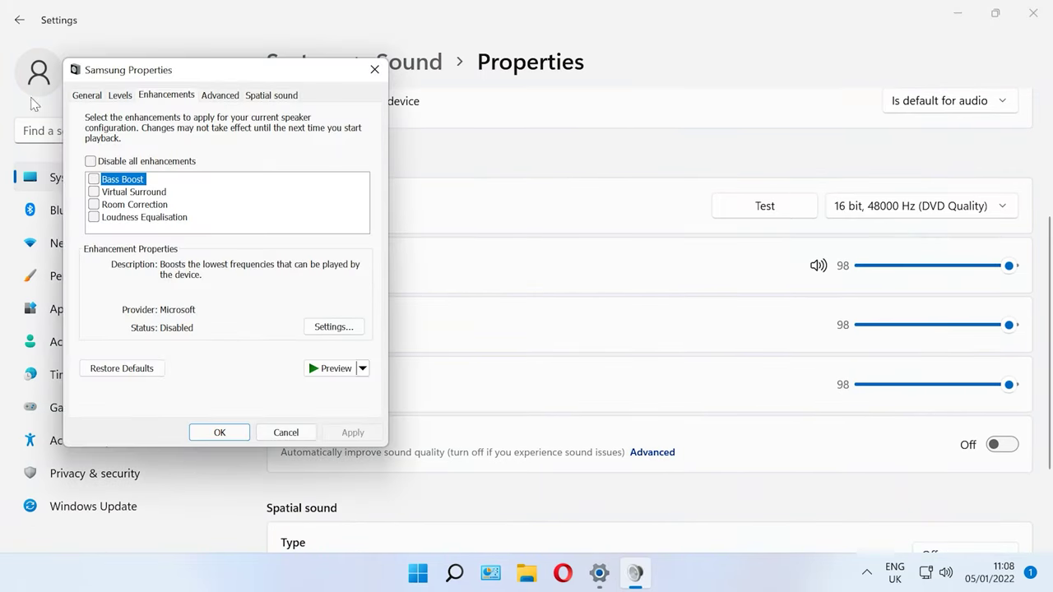
left_click(91, 98)
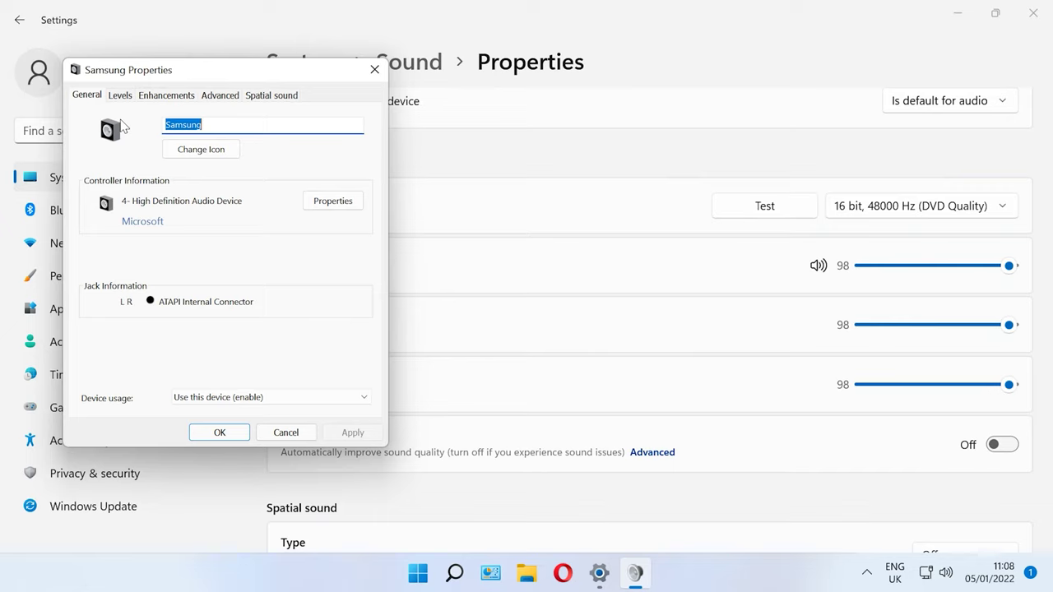
left_click(262, 400)
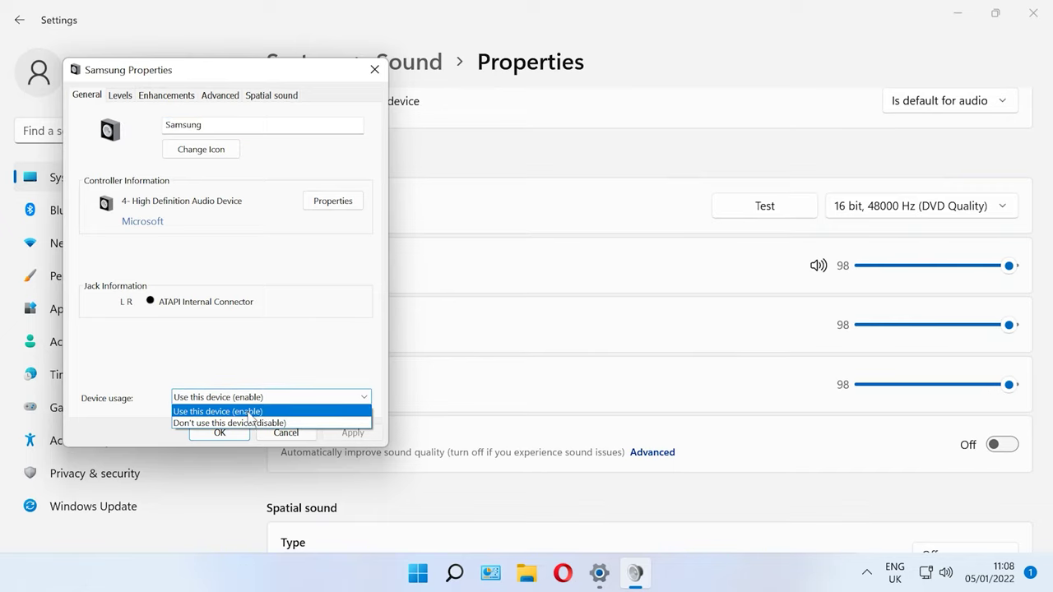
left_click(230, 439)
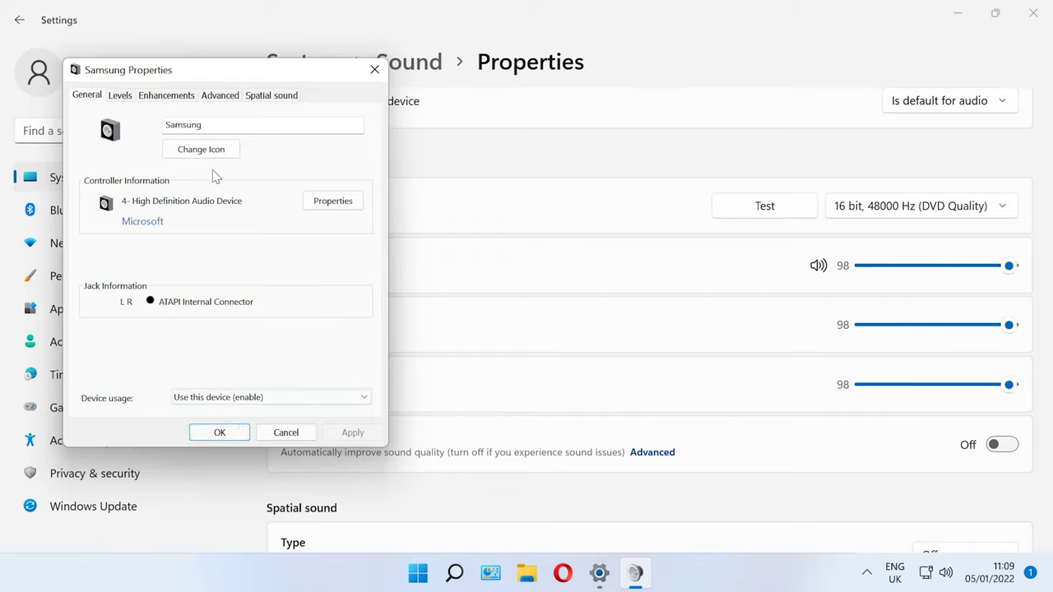
left_click(122, 97)
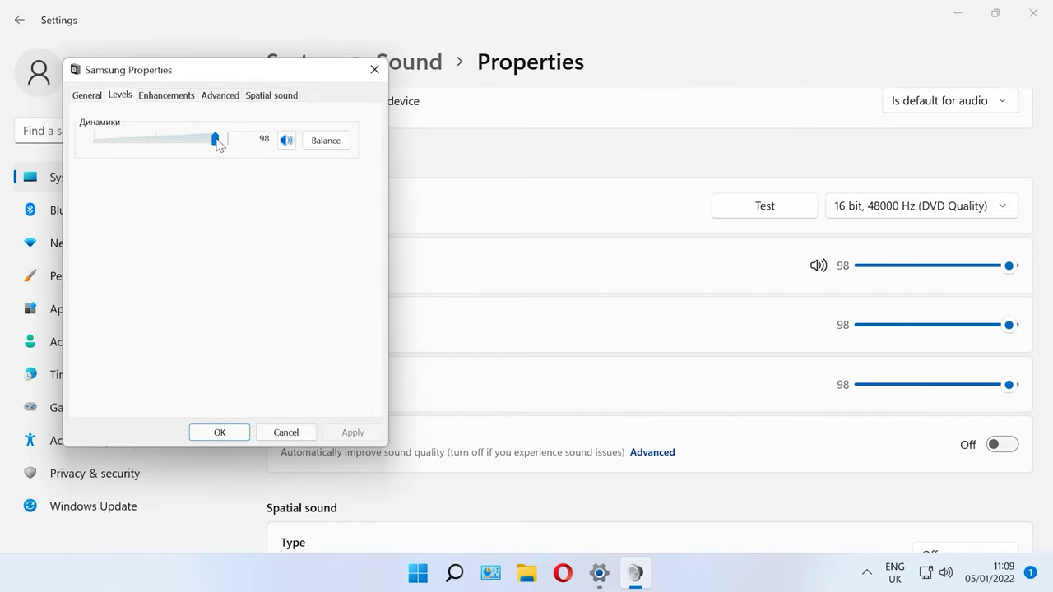